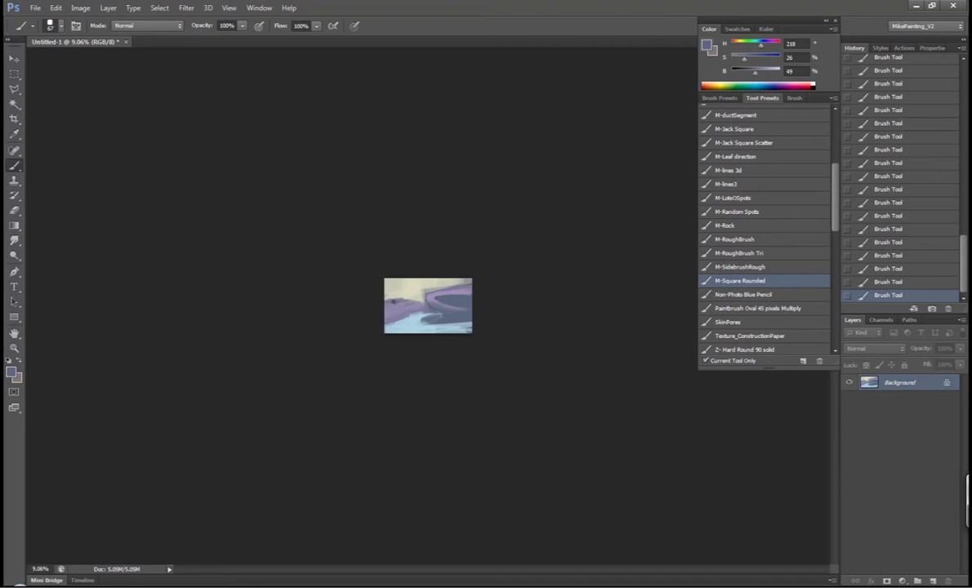
Block in the ring-shaped purple arch at the right of the canvas and its shadow over the water with sampled colours
alt+click(441, 286)
scroll(441, 290, down, 2)
scroll(445, 278, up, 5)
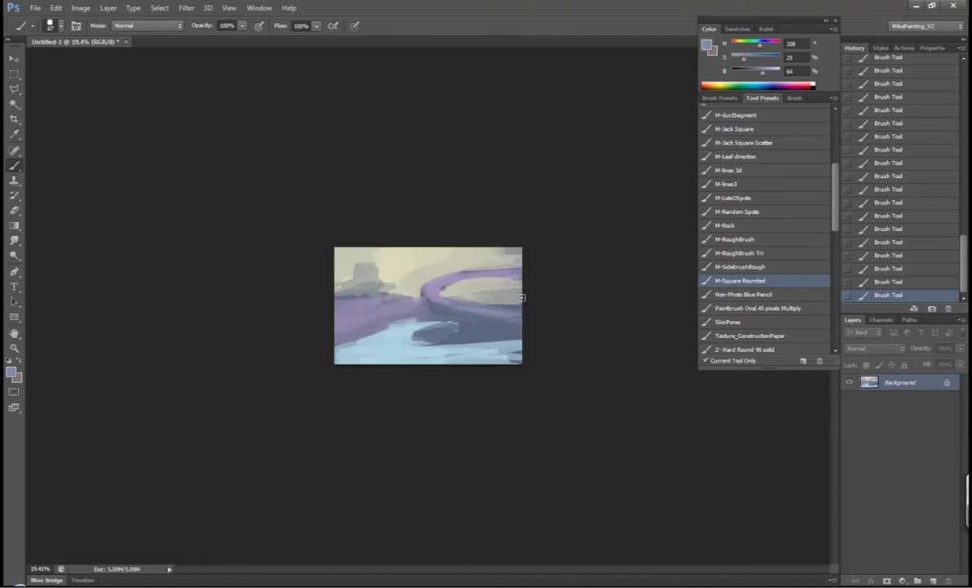
drag(461, 275, 481, 317)
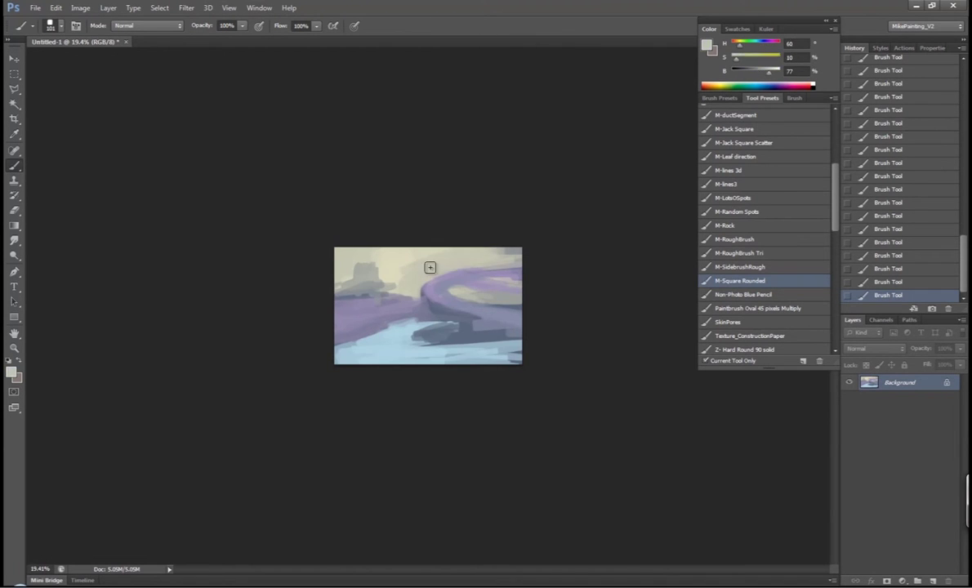
Paint a purple band across the left background and extend the lavender ground beneath the arch into the lower right, sampling existing colours
alt+click(499, 339)
scroll(499, 338, down, 2)
alt+click(396, 283)
scroll(416, 294, down, 2)
scroll(433, 306, up, 1)
alt+click(445, 314)
scroll(465, 294, up, 2)
alt+click(482, 279)
alt+click(467, 266)
drag(467, 266, 493, 262)
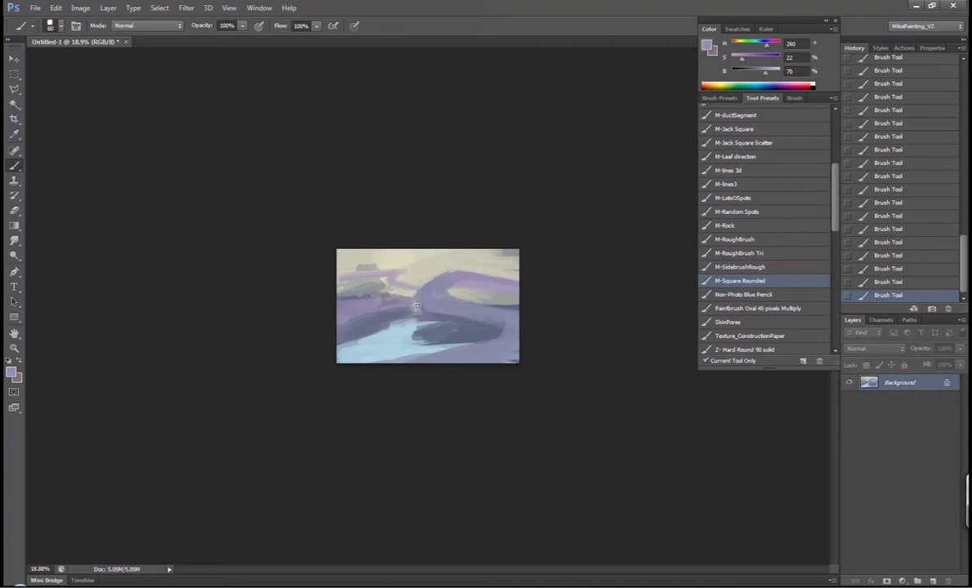
Lighten the brush colour to 80% brightness and undo the last six brush strokes
drag(764, 73, 770, 74)
key(ctrl+alt+z)
key(ctrl+alt+z)
key(ctrl+alt+z)
key(ctrl+alt+z)
key(ctrl+alt+z)
key(ctrl+alt+z)
Paint thin light-lavender branches across the arch's opening and a pale edge on the foreground root
scroll(480, 284, up, 1)
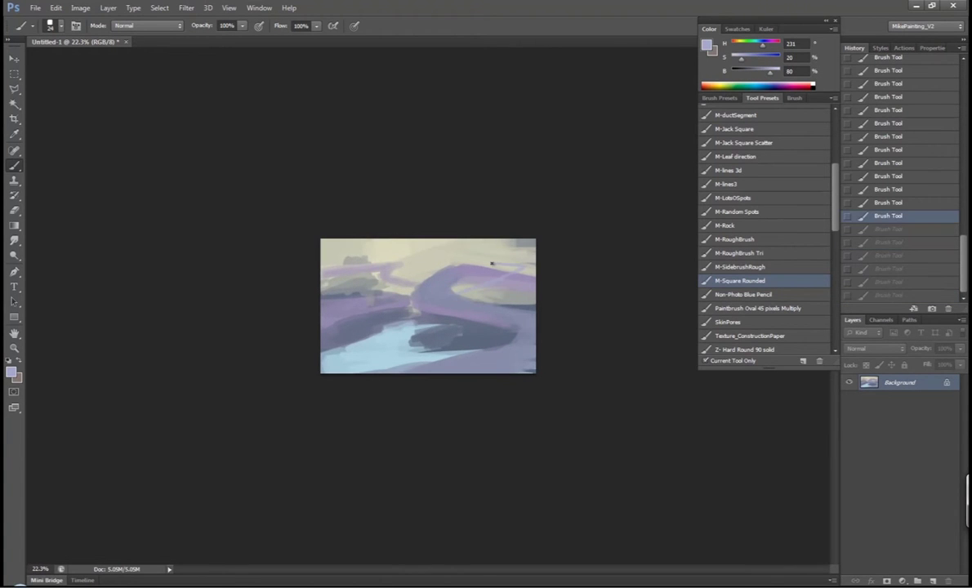
drag(472, 262, 520, 265)
key(ctrl+minus)
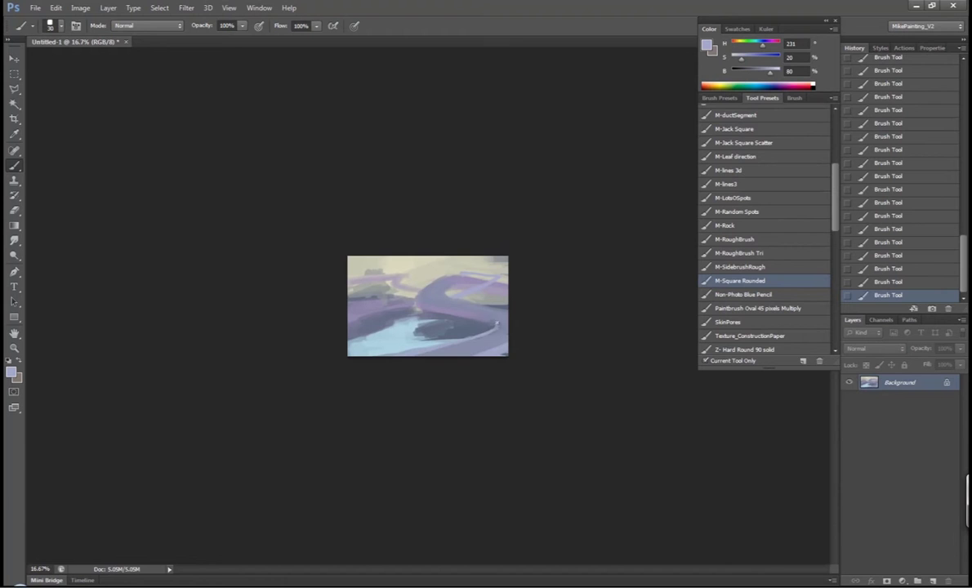
Paint purple and slate-blue bands along the left root with a larger brush and sampled colours
alt+click(449, 260)
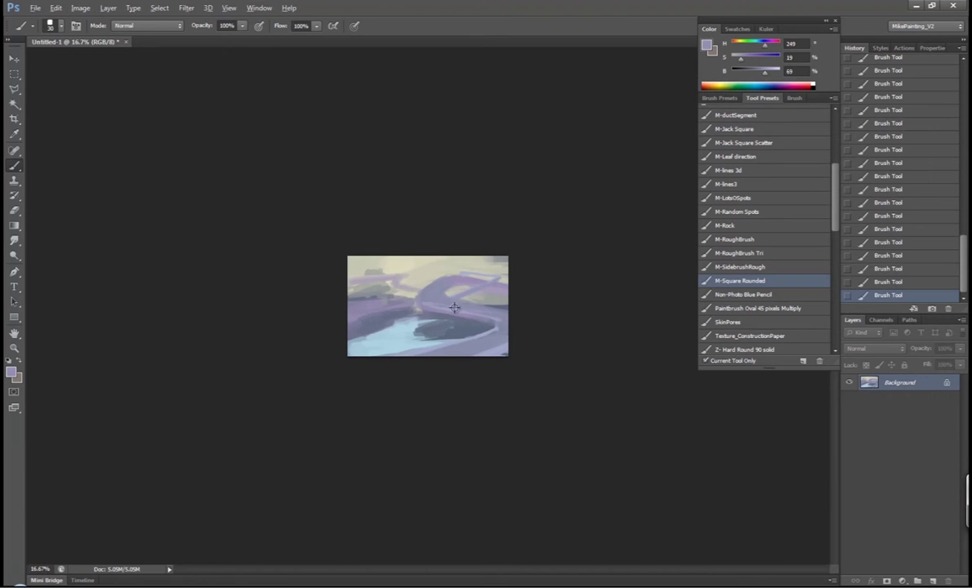
scroll(456, 280, up, 1)
key(bracketright)
key(bracketright)
key(bracketright)
key(bracketright)
key(bracketright)
alt+click(425, 298)
mouse_move(351, 323)
mouse_down()
mouse_move(369, 352)
mouse_move(408, 326)
mouse_move(401, 297)
mouse_up()
alt+click(402, 296)
scroll(402, 296, down, 2)
Refine the left root's edges and the adjoining water with sampled purple strokes
key(bracketleft)
key(bracketleft)
key(bracketleft)
key(bracketleft)
key(bracketleft)
scroll(333, 279, up, 5)
scroll(333, 279, down, 5)
key(bracketright)
key(bracketright)
alt+click(391, 299)
drag(448, 328, 391, 302)
Break up the dark reflection in the pond with short light-blue strokes from a 20 px brush
alt+click(459, 330)
key(bracketleft)
key(bracketleft)
key(bracketleft)
key(bracketleft)
alt+click(439, 326)
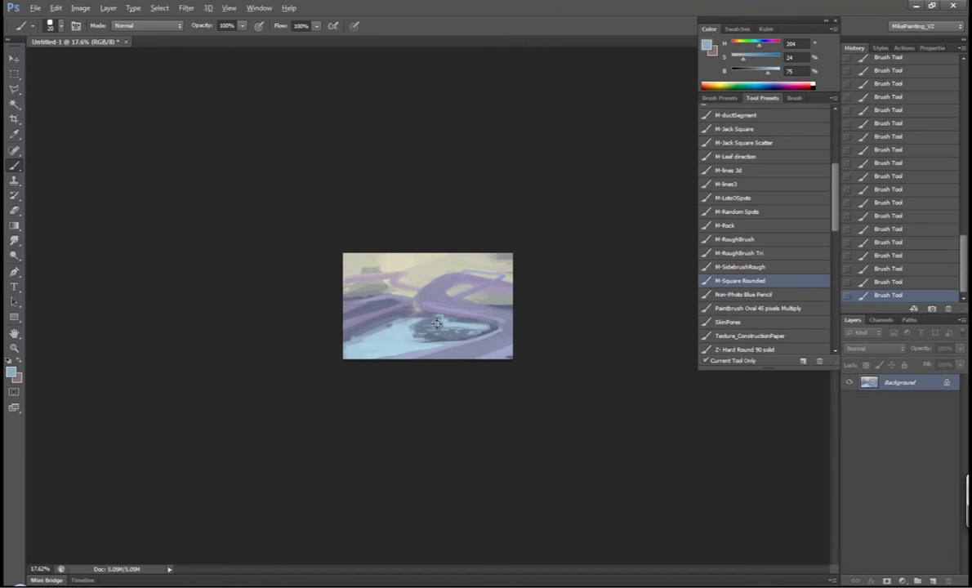
Add horizontal teal-blue ripple strokes to the water in the lower left with a 34 px brush
scroll(476, 268, up, 2)
key(bracketright)
key(bracketright)
alt+click(329, 360)
mouse_move(330, 373)
mouse_down()
mouse_move(351, 359)
mouse_move(367, 373)
mouse_up()
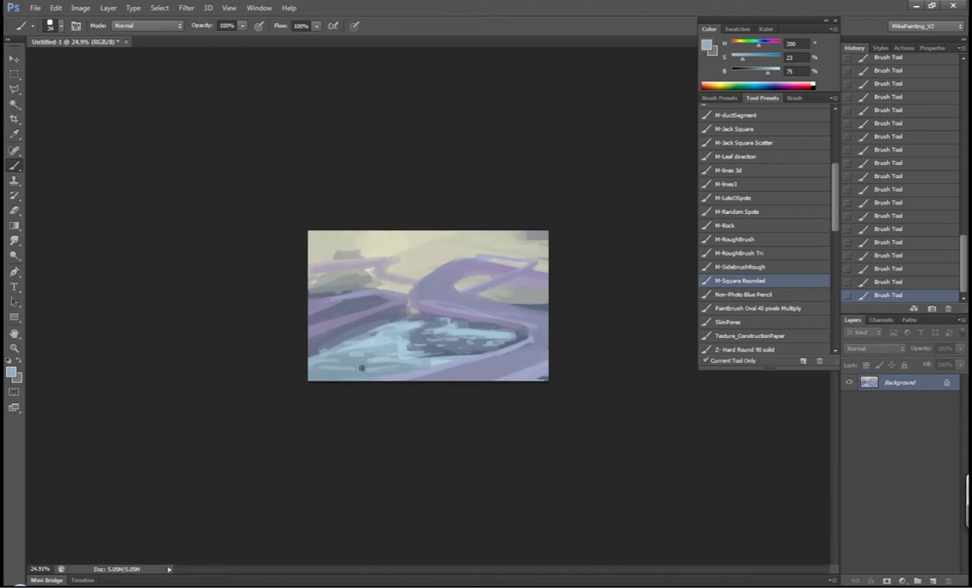
Paint grey-blue reflections in the water along the left root with a 41 px brush and sampled colours
alt+right_click(377, 296)
scroll(376, 295, down, 1)
alt+click(364, 302)
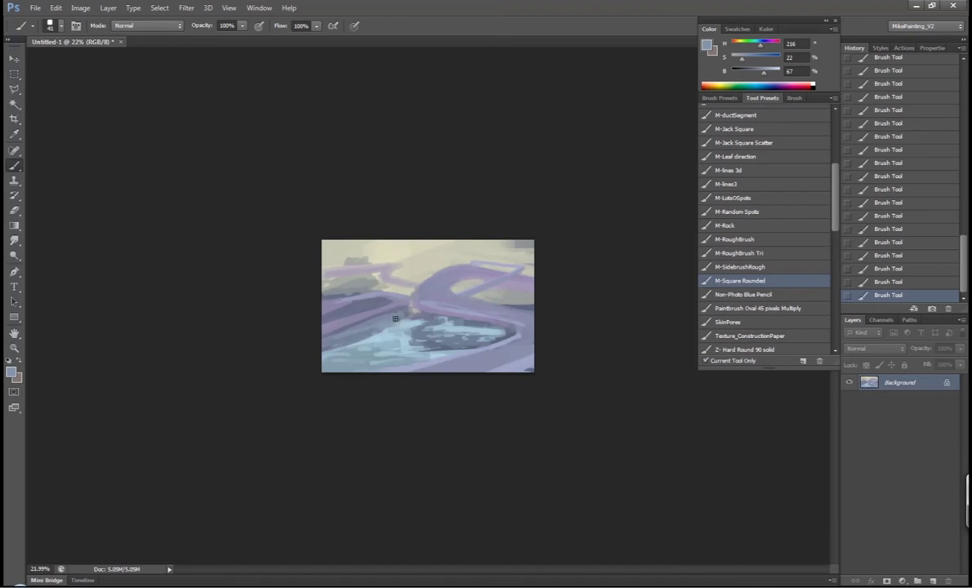
scroll(400, 314, down, 3)
scroll(408, 318, up, 2)
scroll(440, 336, down, 2)
scroll(440, 336, up, 3)
alt+click(440, 336)
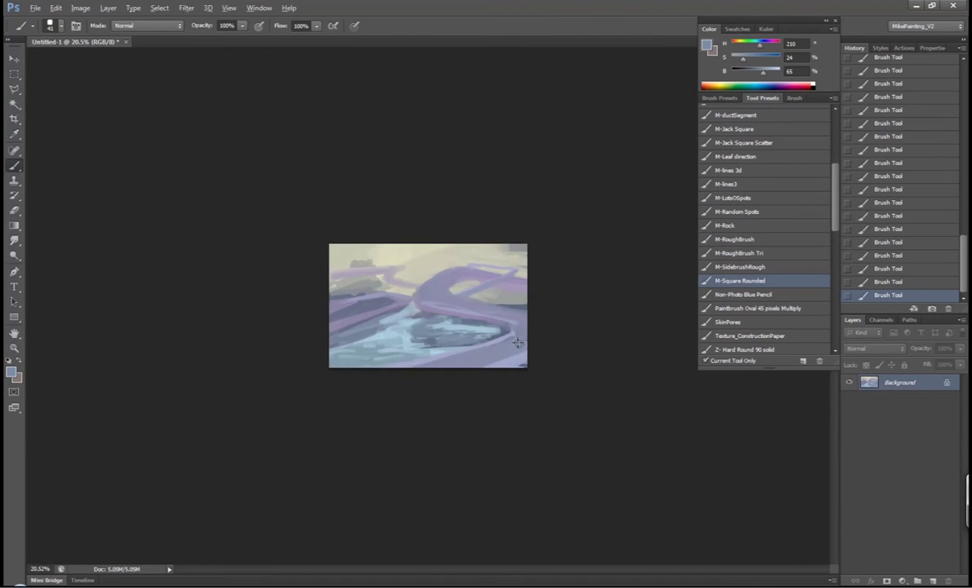
Paint mauve and lavender tones over the foreground root in the lower right with a brush of about 61 px
key(bracketright)
key(bracketright)
key(bracketright)
key(bracketright)
key(bracketright)
key(bracketright)
key(bracketright)
key(bracketright)
alt+click(484, 364)
alt+click(518, 361)
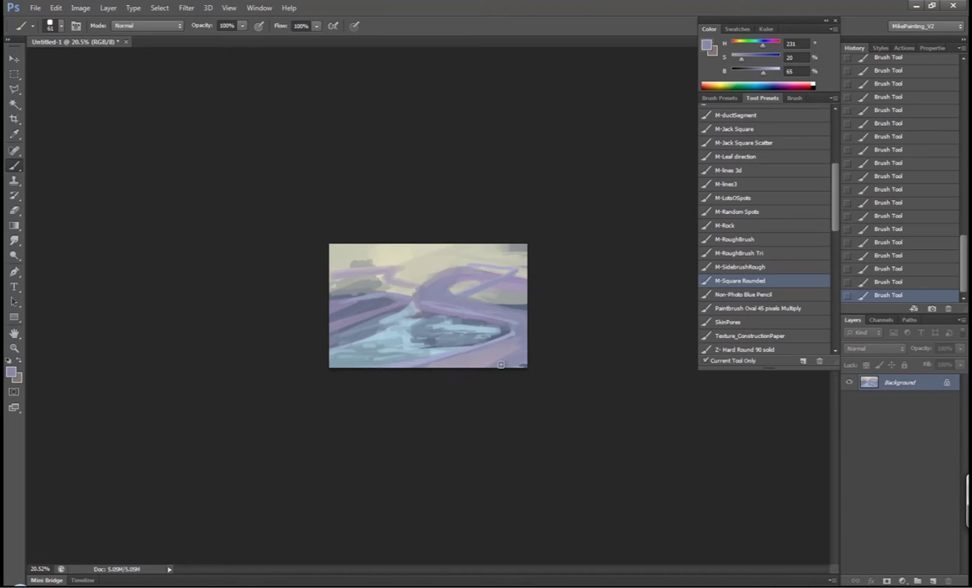
Refine the central root and arch with light-lavender planes and edge strokes, using a 35 px brush and sampled colours
key(bracketleft)
key(bracketleft)
key(bracketleft)
key(bracketleft)
scroll(460, 341, up, 4)
alt+click(470, 263)
scroll(475, 262, down, 2)
key(bracketright)
key(bracketright)
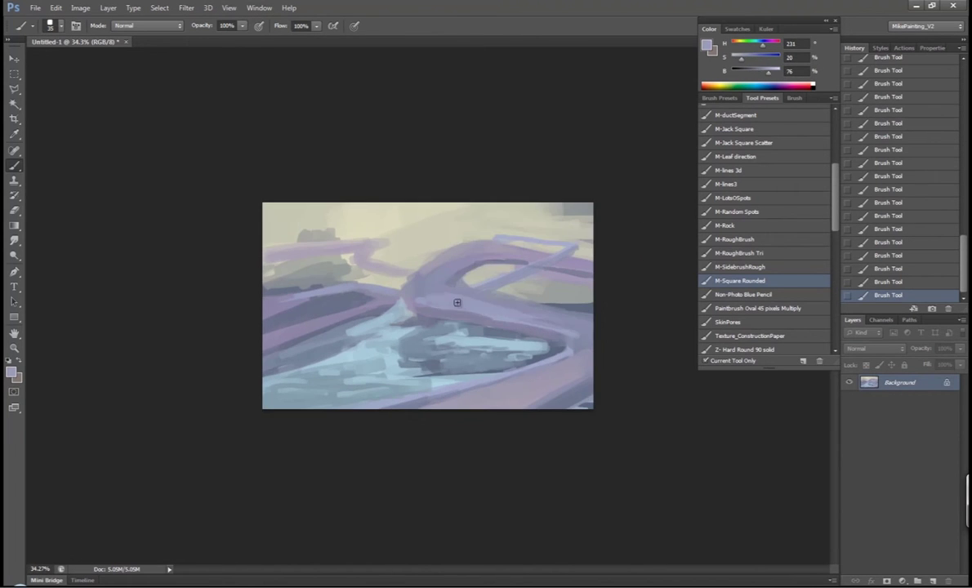
scroll(451, 292, down, 2)
alt+click(388, 287)
scroll(449, 319, down, 1)
alt+click(509, 350)
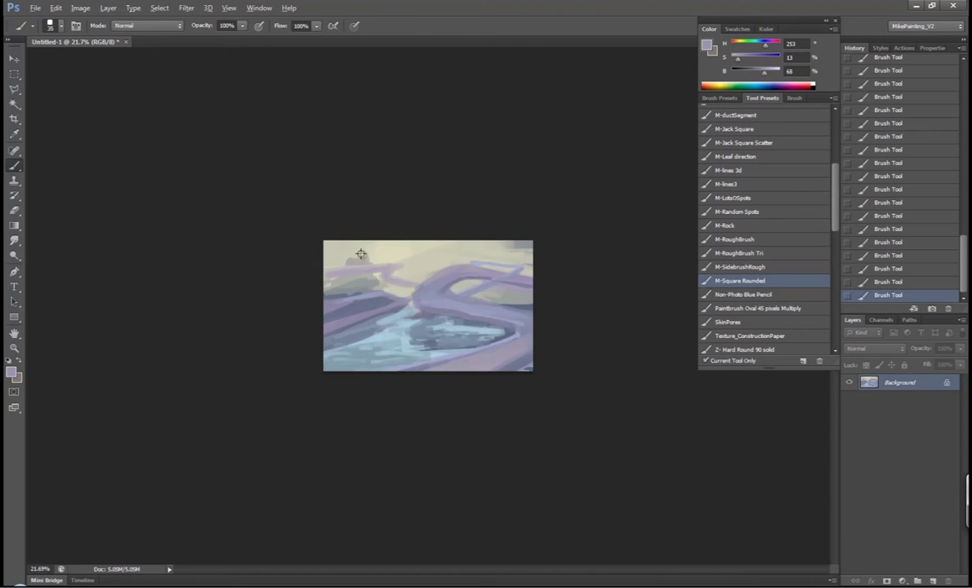
Rough in grey trunk shapes in the upper left and upper right background with sampled colours
alt+click(371, 279)
drag(368, 254, 351, 257)
alt+click(518, 301)
scroll(488, 273, up, 2)
alt+click(488, 273)
scroll(489, 273, down, 3)
Paint light-blue water into the left root's gap and cover the purple band in the left background
alt+click(347, 288)
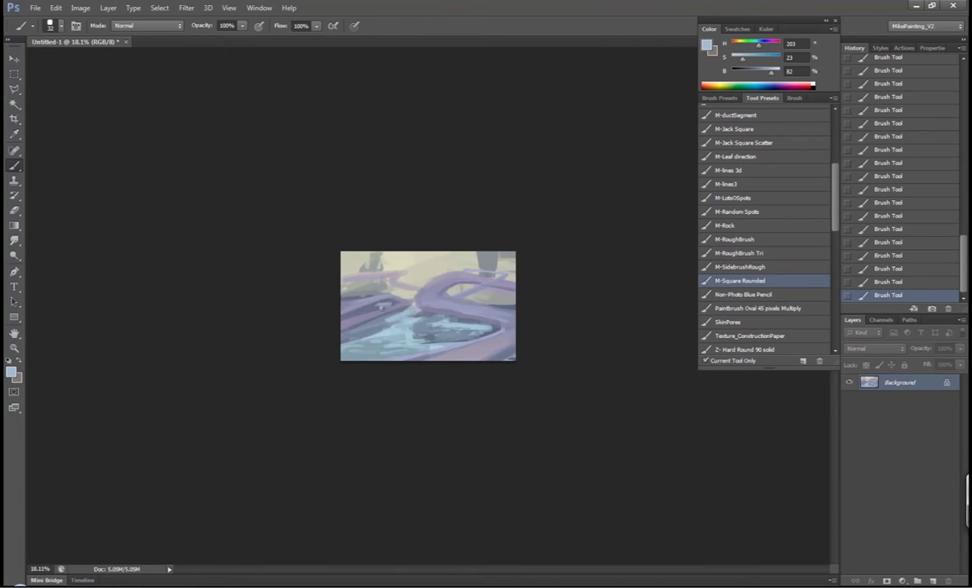
alt+click(428, 311)
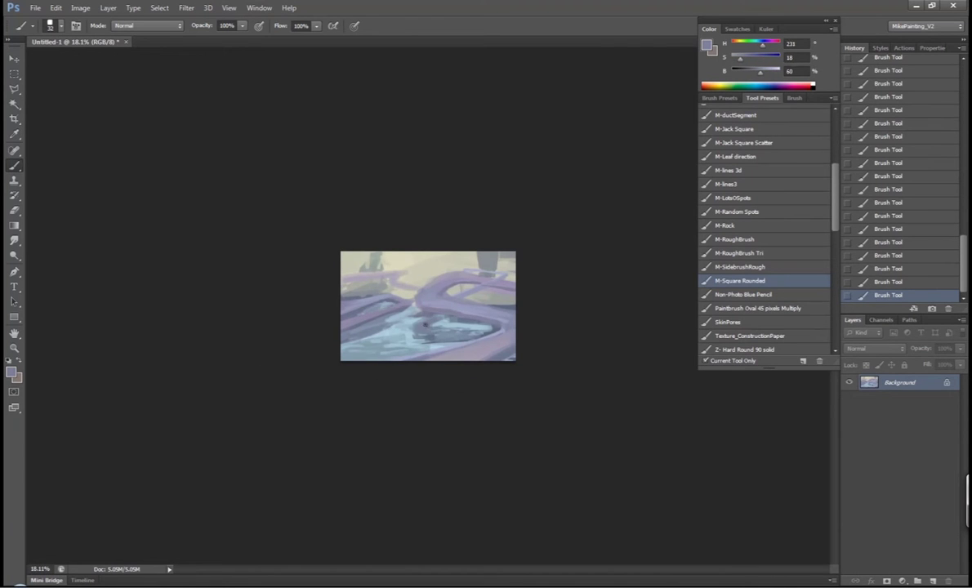
scroll(403, 280, up, 2)
scroll(404, 281, down, 4)
scroll(325, 285, up, 4)
alt+click(324, 285)
scroll(834, 181, up, 3)
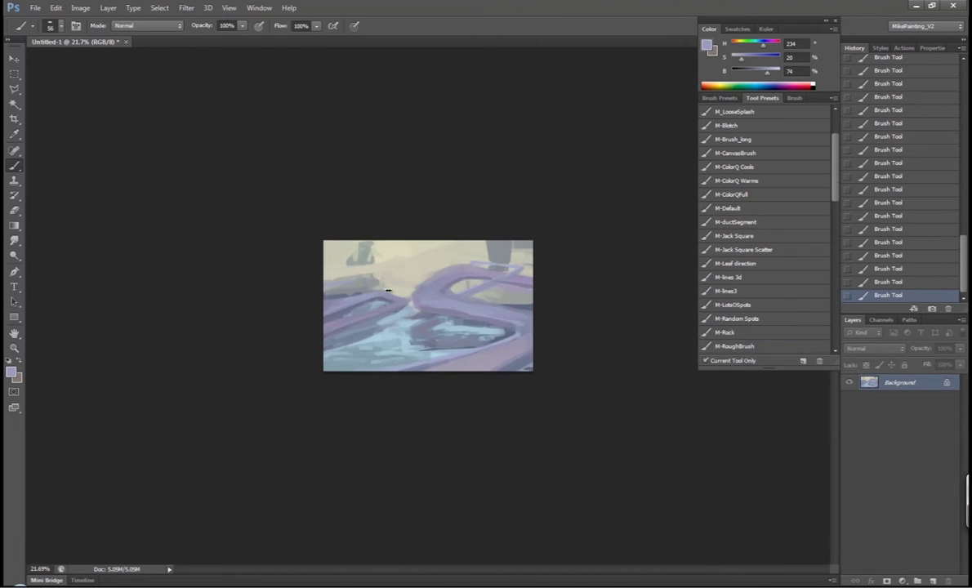
Paint dark slate-blue tree trunks in the upper left and at the upper-right edge with a 56 px brush
alt+click(365, 247)
drag(366, 242, 361, 275)
drag(512, 241, 528, 295)
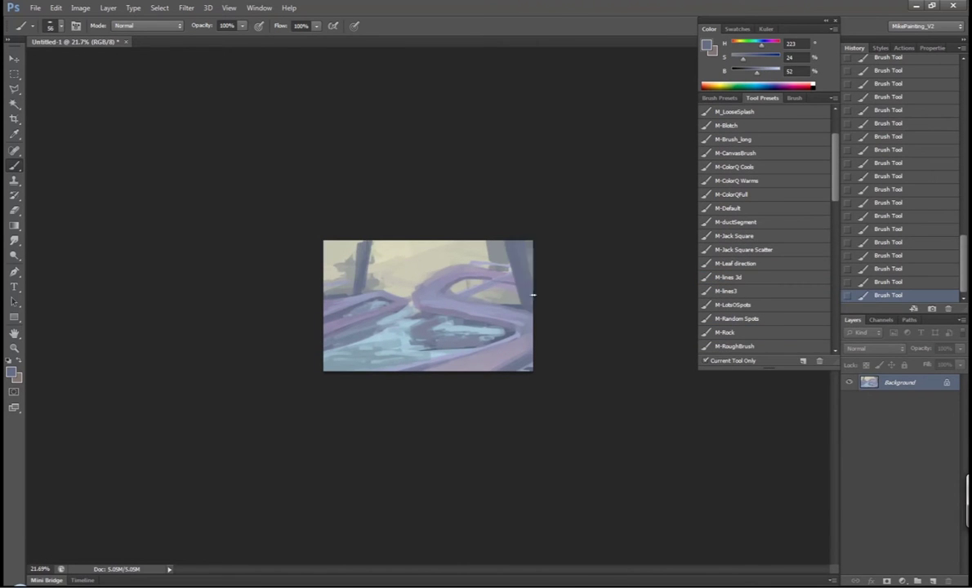
Add thin dark bark lines to the right trunk and touch up the pale lavender branch beside it
alt+click(512, 245)
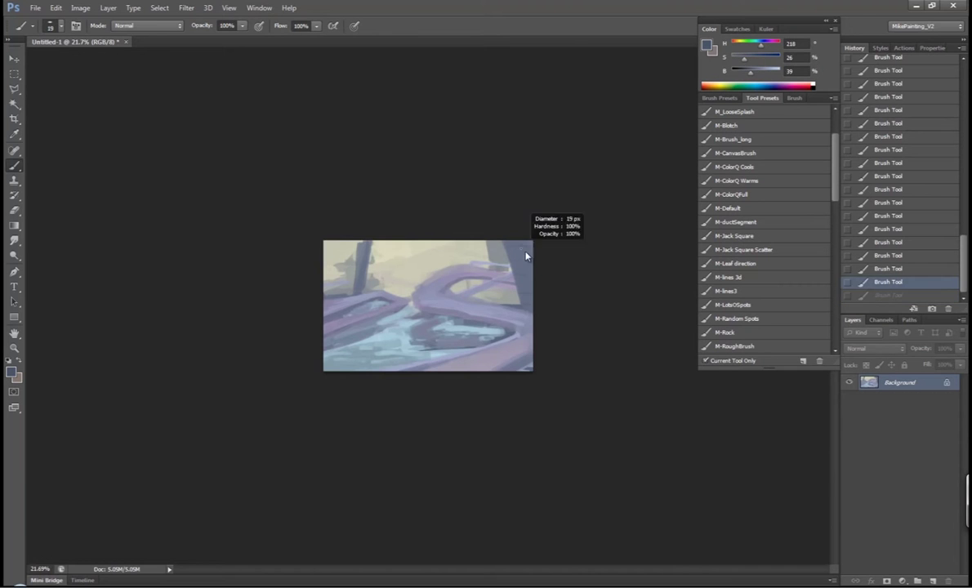
key(ctrl+plus)
key(ctrl+plus)
alt+click(501, 243)
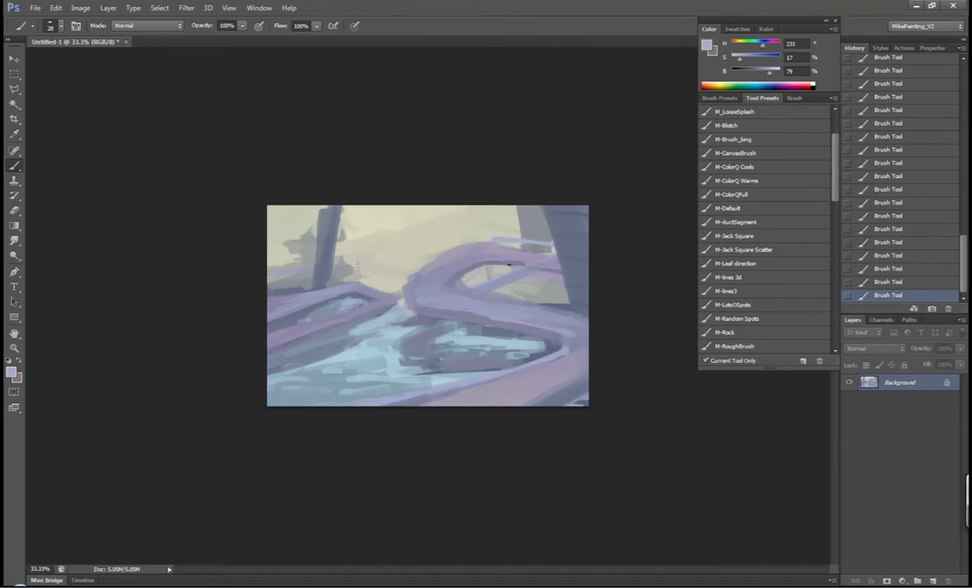
key(ctrl+minus)
key(ctrl+minus)
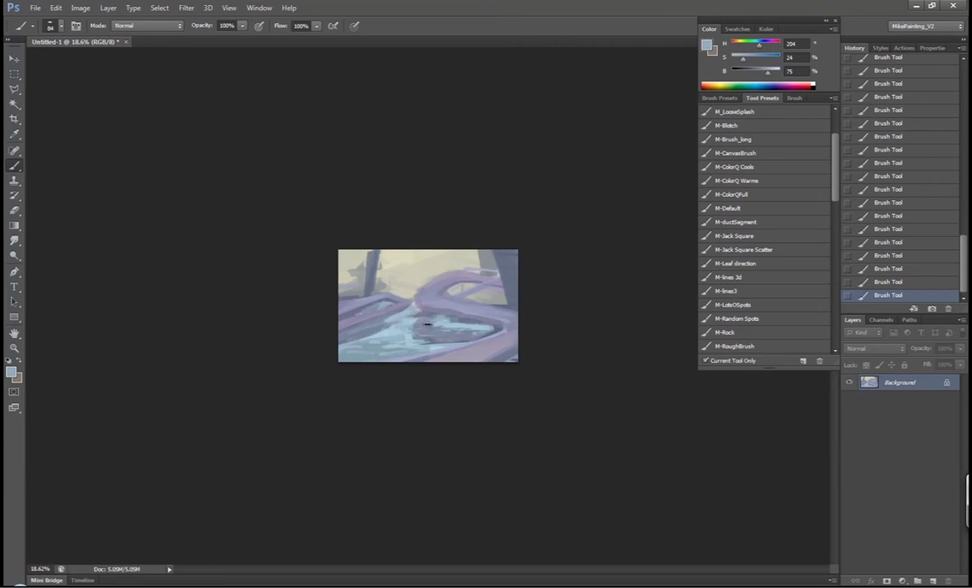
Paint a small dark post with its reflection in the water beneath the left root's tip
alt+click(367, 331)
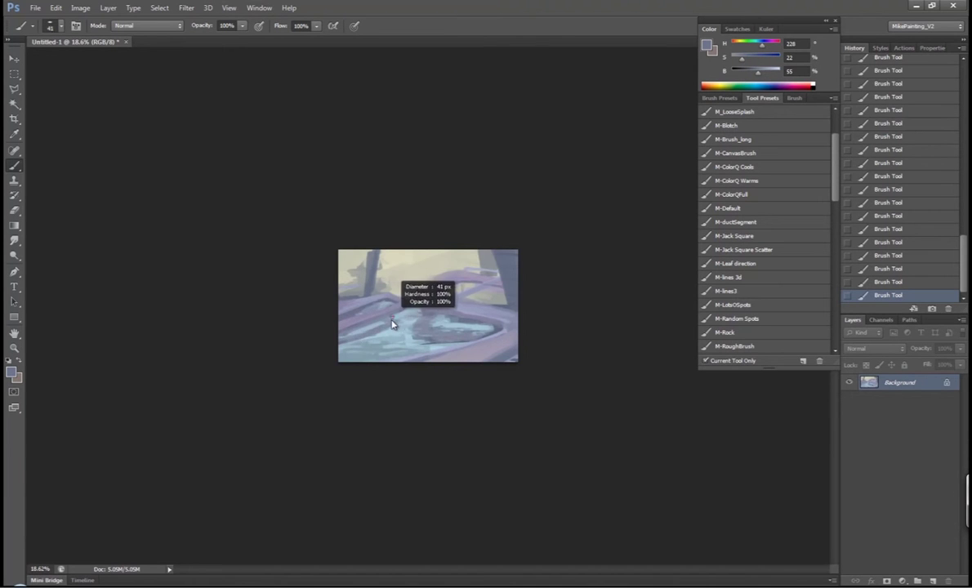
scroll(376, 323, up, 3)
alt+click(381, 340)
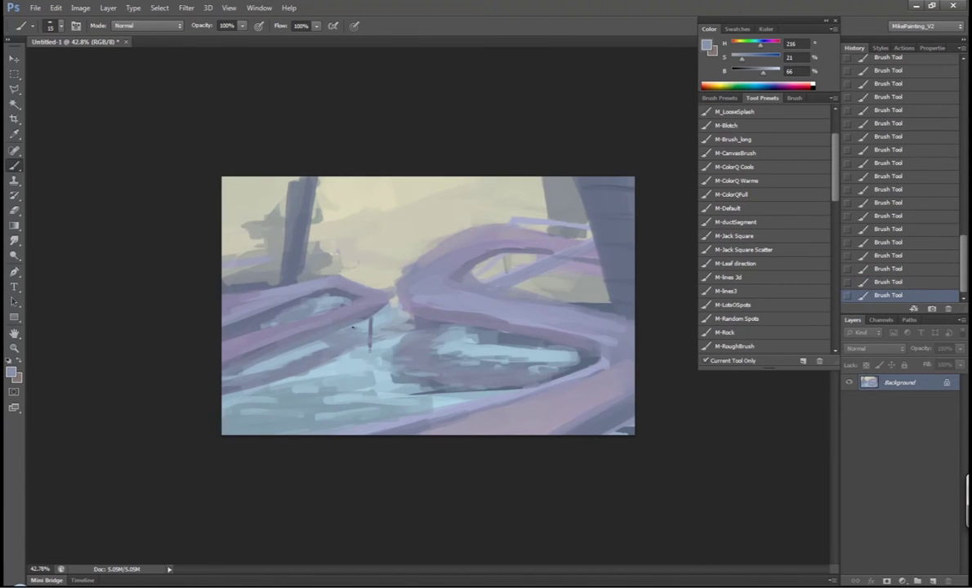
drag(352, 326, 373, 343)
alt+click(369, 337)
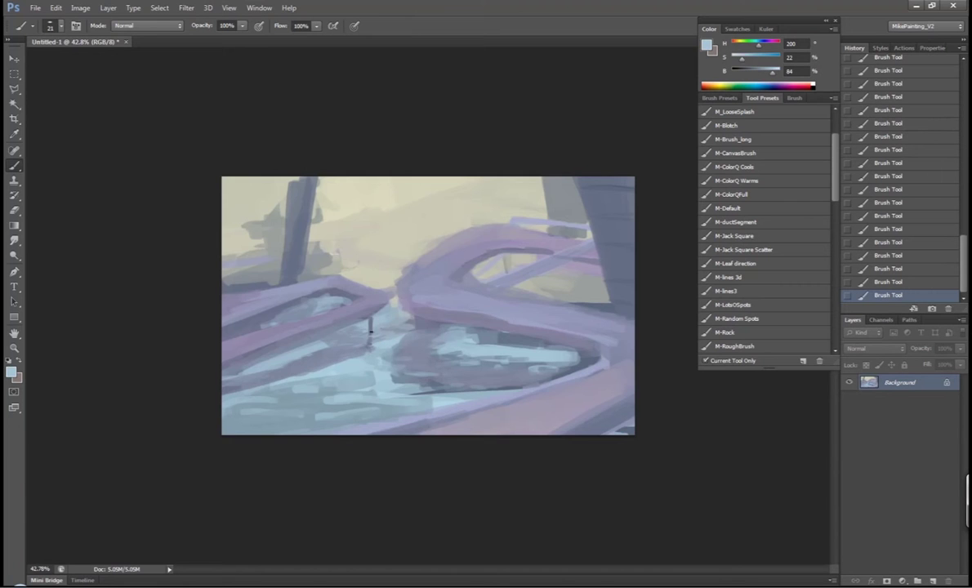
scroll(369, 334, down, 2)
Paint a second dark post with its reflection beneath the central root
alt+click(462, 325)
scroll(469, 347, up, 3)
alt+click(479, 387)
scroll(352, 358, down, 3)
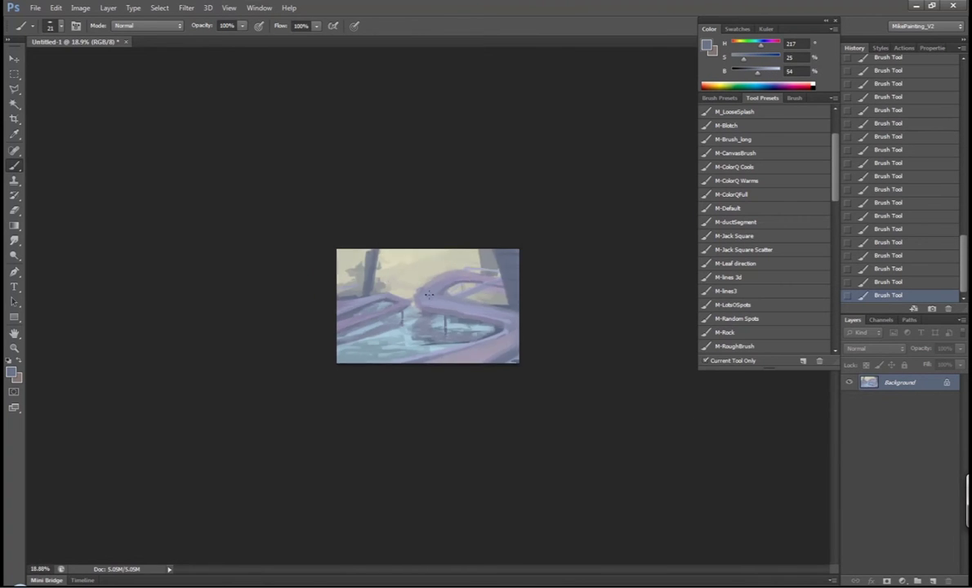
Reshape the arch into a straighter, angular root with crisp lavender edges and a cleaner diagonal branch, using sampled purples
scroll(489, 258, up, 3)
alt+click(489, 258)
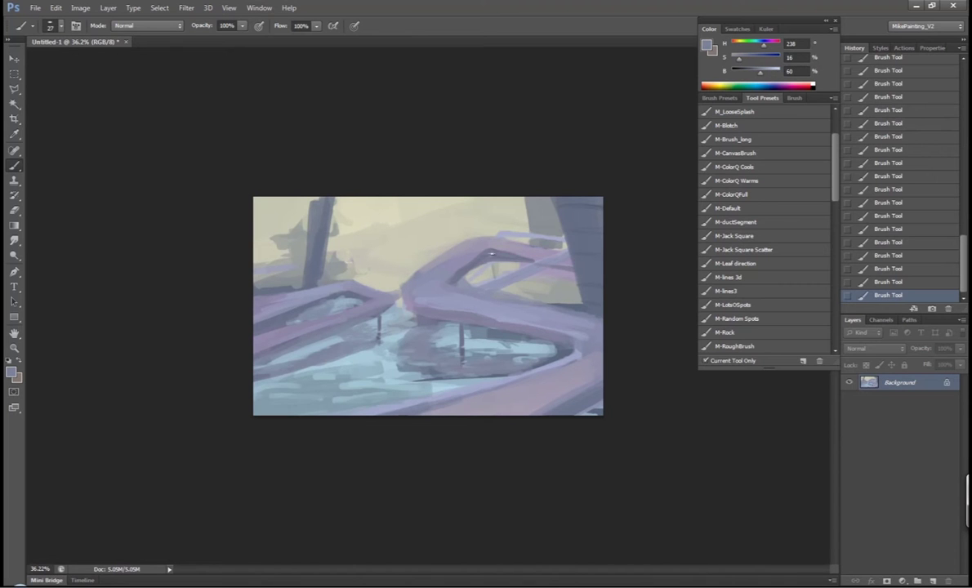
alt+click(469, 265)
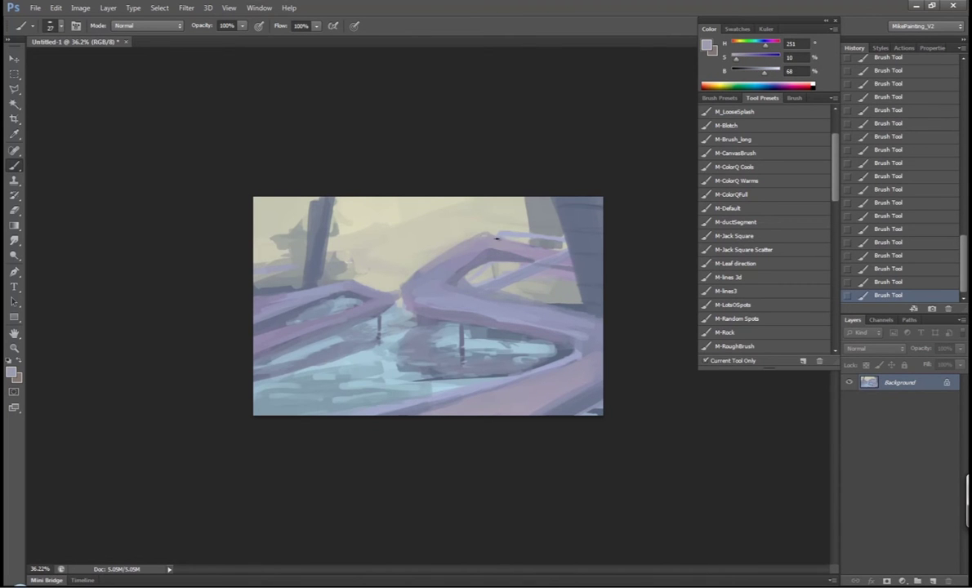
scroll(400, 291, up, 2)
alt+click(490, 225)
scroll(536, 311, down, 3)
scroll(536, 311, up, 3)
alt+click(516, 277)
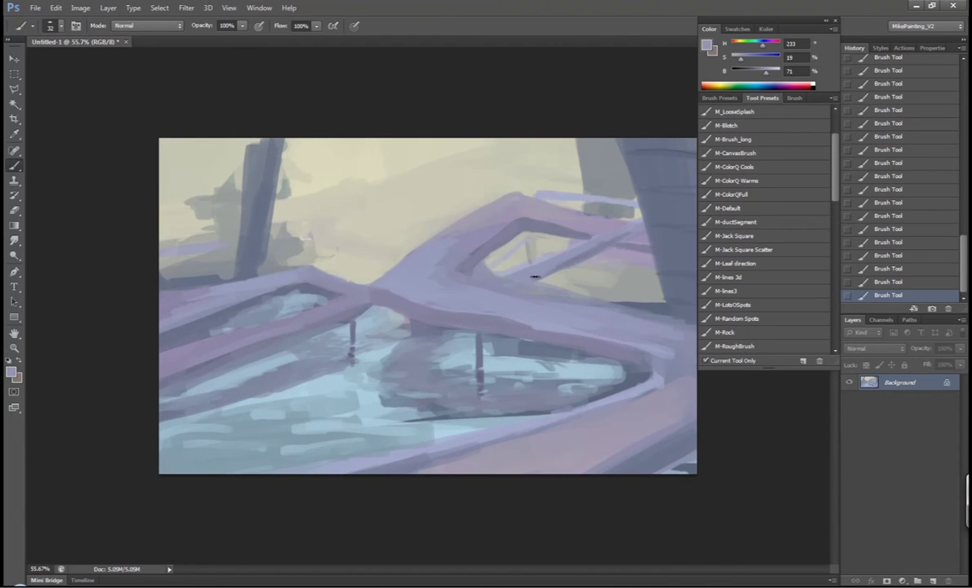
Paint grey shadow strokes in the background beneath the diagonal branch inside the arch's opening
scroll(531, 280, down, 1)
alt+click(490, 267)
scroll(499, 291, down, 3)
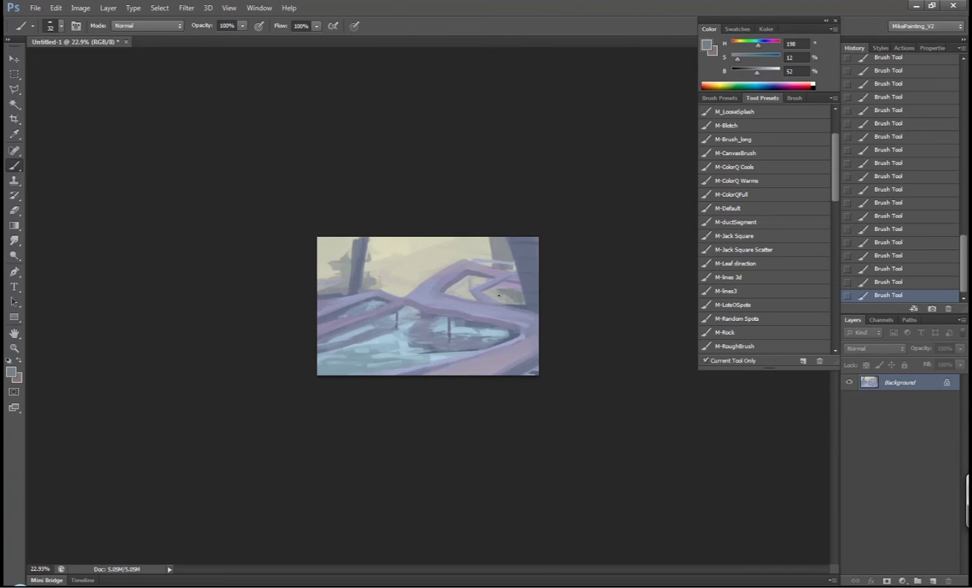
Add horizontal cream and light-blue ripples across the pond with a broad and a smaller brush
alt+click(372, 336)
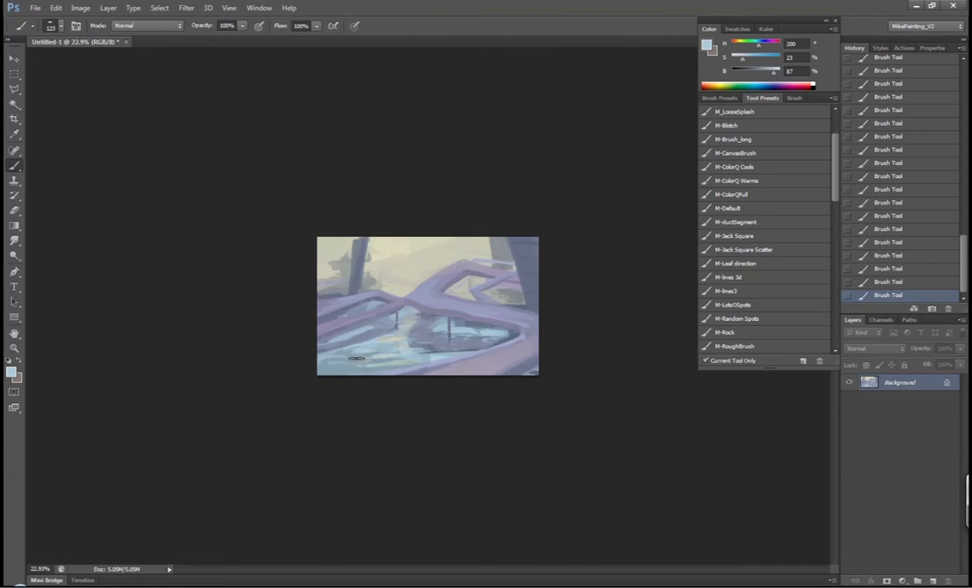
scroll(361, 269, down, 1)
key(bracketleft)
key(bracketleft)
key(bracketleft)
key(bracketleft)
key(bracketleft)
key(bracketleft)
key(bracketleft)
Widen the left trunk and add thin grey trunks with cream gaps in the far-left background
alt+click(352, 284)
scroll(357, 266, up, 1)
alt+click(329, 245)
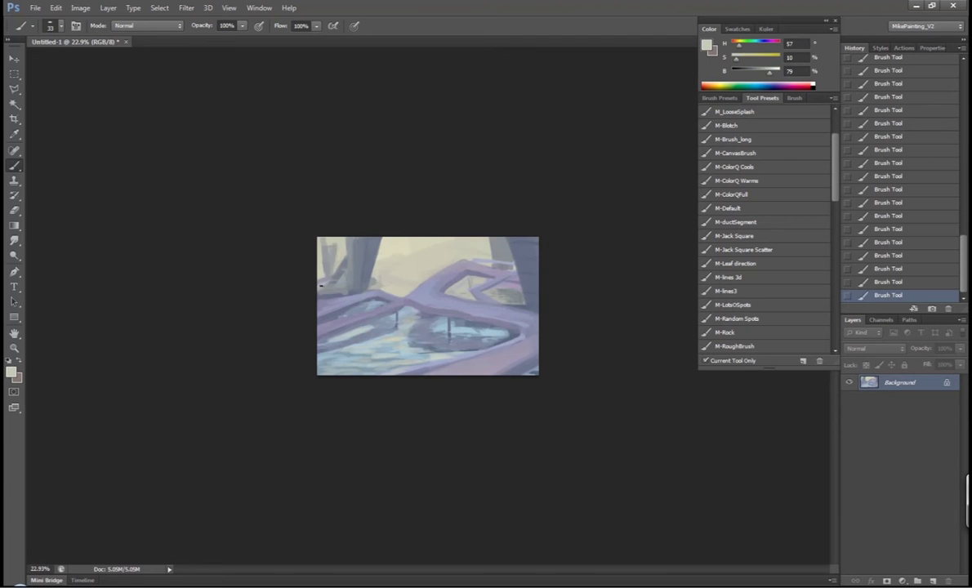
scroll(375, 250, up, 1)
alt+click(277, 214)
key(bracketleft)
scroll(422, 253, down, 1)
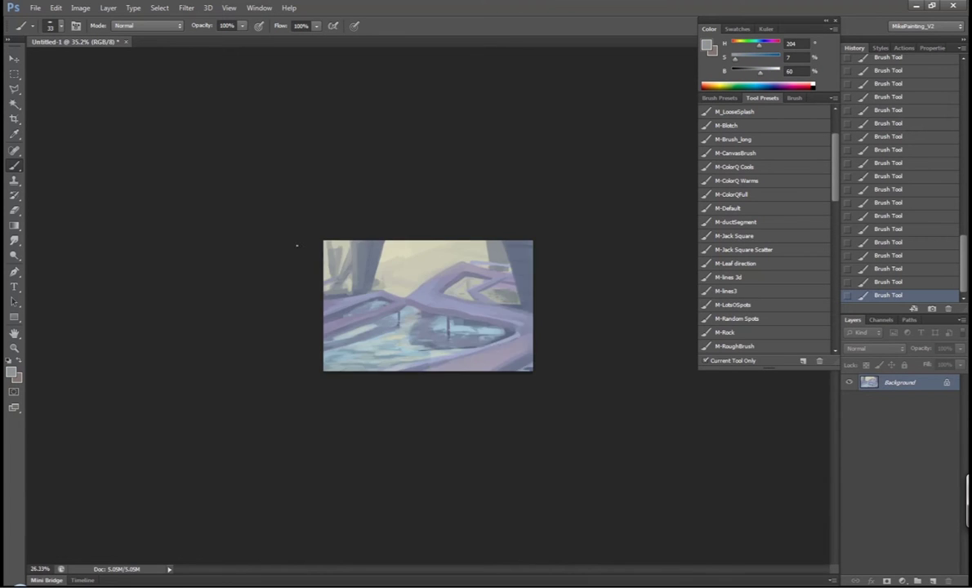
Brighten the upper sky between the trunks with broad pale cream strokes
scroll(422, 253, up, 1)
drag(412, 234, 475, 230)
Paint slate-blue branch strokes among the far-left trunks with sampled colours
alt+click(314, 257)
alt+click(312, 262)
key(bracketleft)
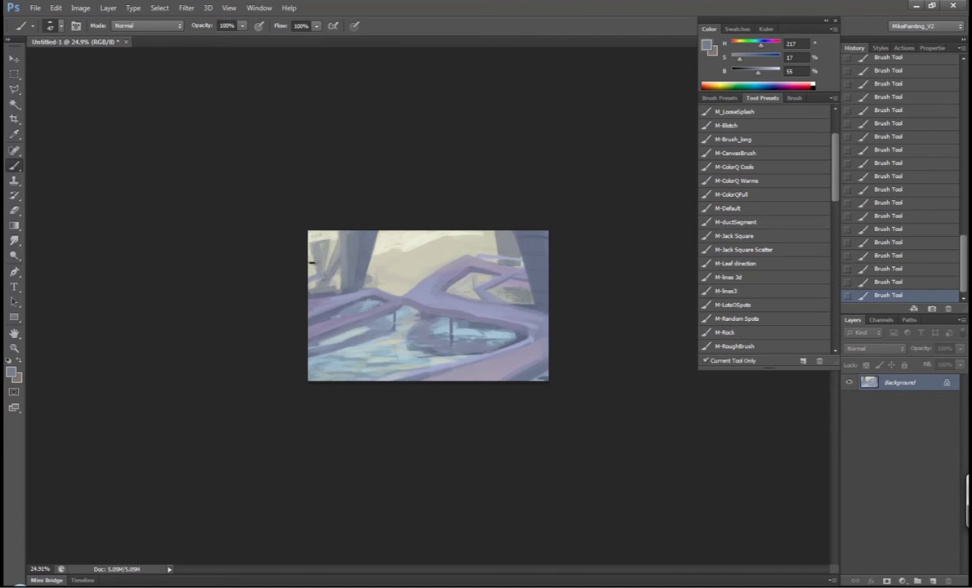
Add small cream ripples to the distant water between the left trunk and the central root with a smaller brush
alt+click(394, 286)
key(bracketleft)
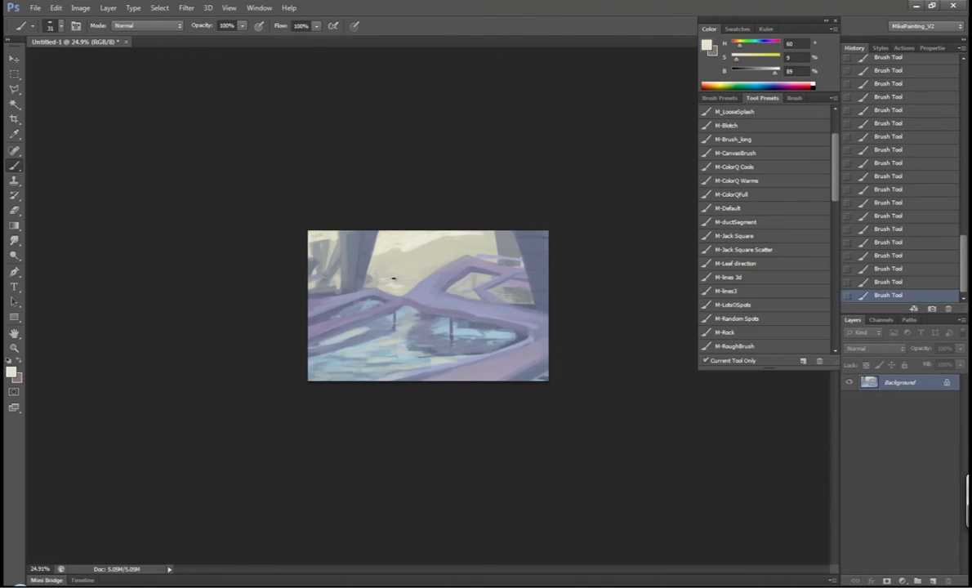
key(ctrl+0)
alt+click(294, 196)
key(bracketleft)
drag(263, 196, 262, 192)
Brush a broad pale beige stroke across the sky beside the left trunk using a sampled colour and a much larger brush
alt+click(310, 215)
key(bracketright)
key(bracketright)
key(bracketright)
key(bracketright)
key(bracketright)
key(bracketright)
key(bracketright)
key(bracketright)
mouse_move(262, 119)
mouse_down()
mouse_move(288, 103)
mouse_move(386, 103)
mouse_up()
scroll(387, 104, down, 5)
scroll(593, 425, up, 2)
Touch up the lower-right corner beneath the root and darken the bands across the right trunk with sampled colours
alt+click(593, 425)
drag(593, 424, 629, 416)
alt+click(615, 305)
scroll(651, 287, down, 4)
scroll(311, 227, up, 3)
key(bracketleft)
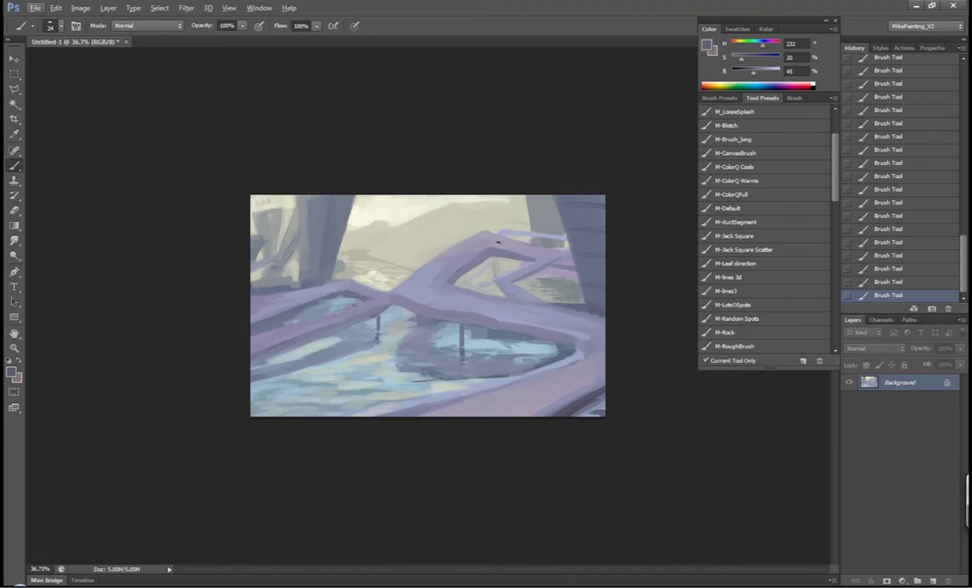
Refine the pale water beneath the root junction and the base of the left trunk with sampled light-blue and grey tones
alt+click(356, 264)
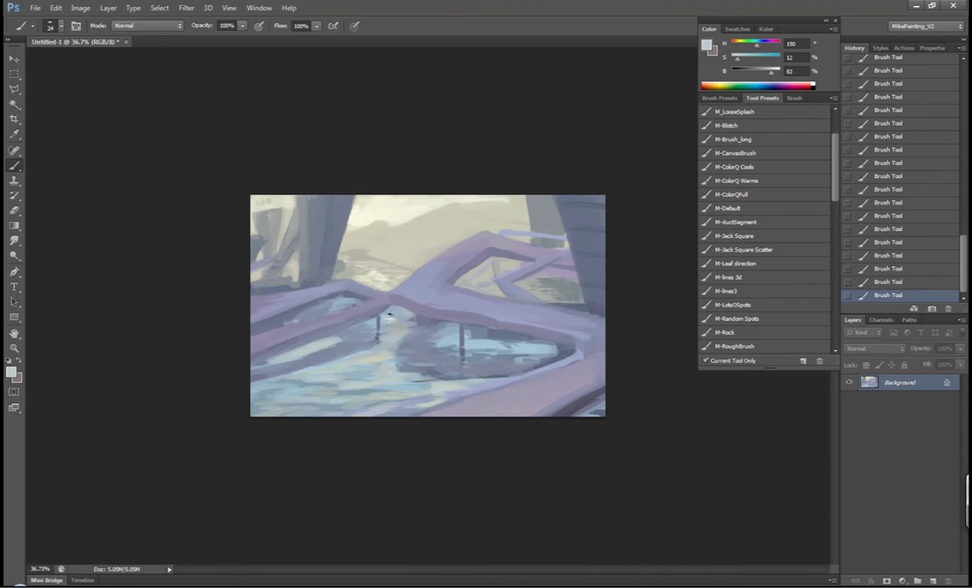
scroll(432, 337, up, 2)
key(bracketleft)
alt+click(341, 319)
key(bracketright)
alt+click(290, 274)
mouse_move(290, 275)
mouse_down()
mouse_move(245, 310)
mouse_move(273, 311)
mouse_move(229, 319)
mouse_up()
alt+click(243, 314)
alt+click(299, 295)
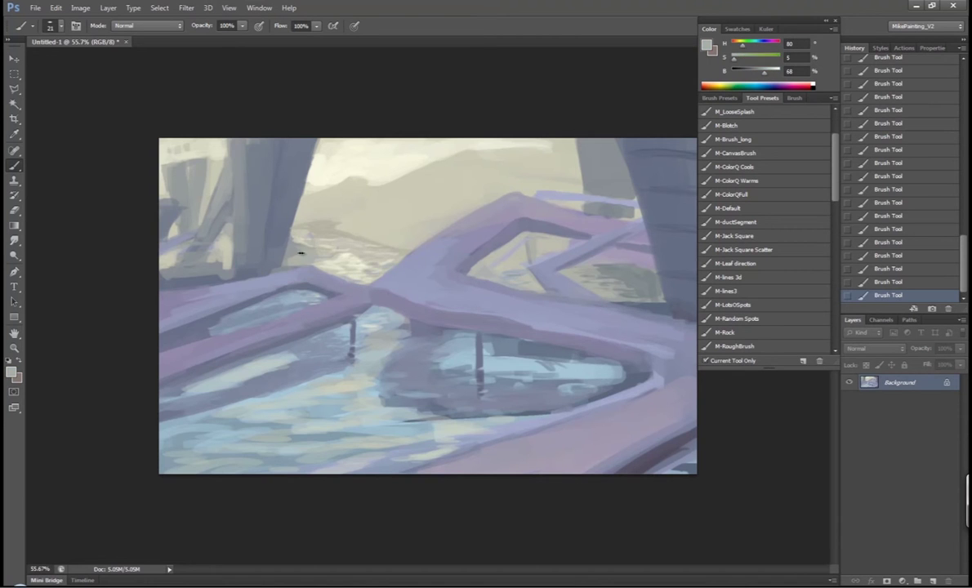
alt+click(300, 247)
scroll(300, 248, down, 3)
scroll(491, 292, up, 2)
Paint out the stray branch inside the right root arch with grey-beige and add a thin slate-blue post there
alt+click(450, 242)
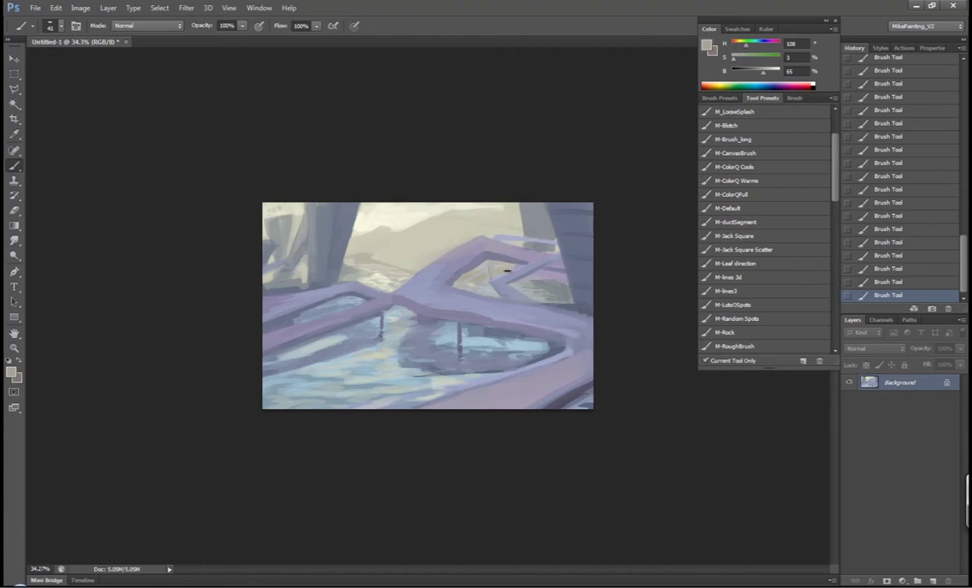
scroll(428, 341, up, 2)
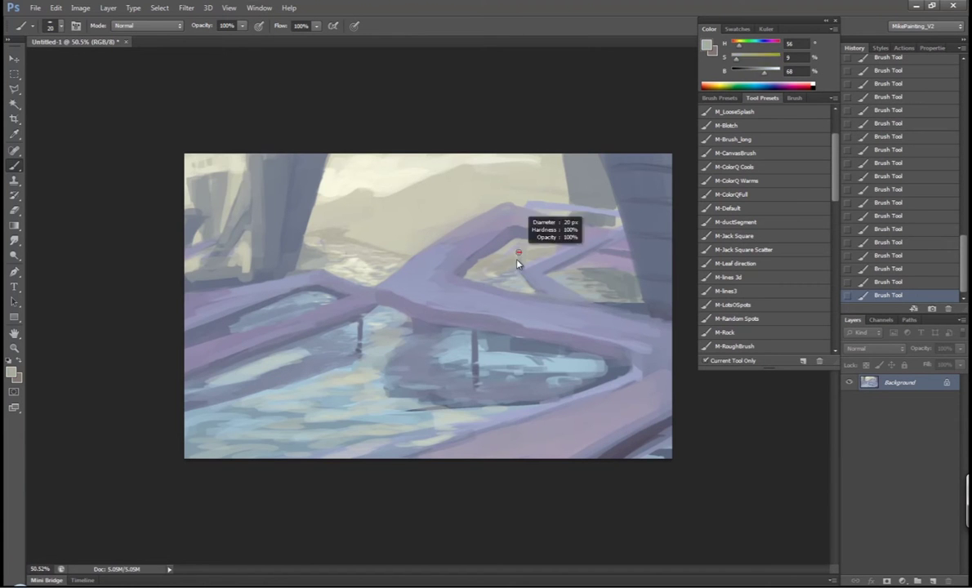
scroll(524, 256, down, 3)
scroll(466, 325, up, 2)
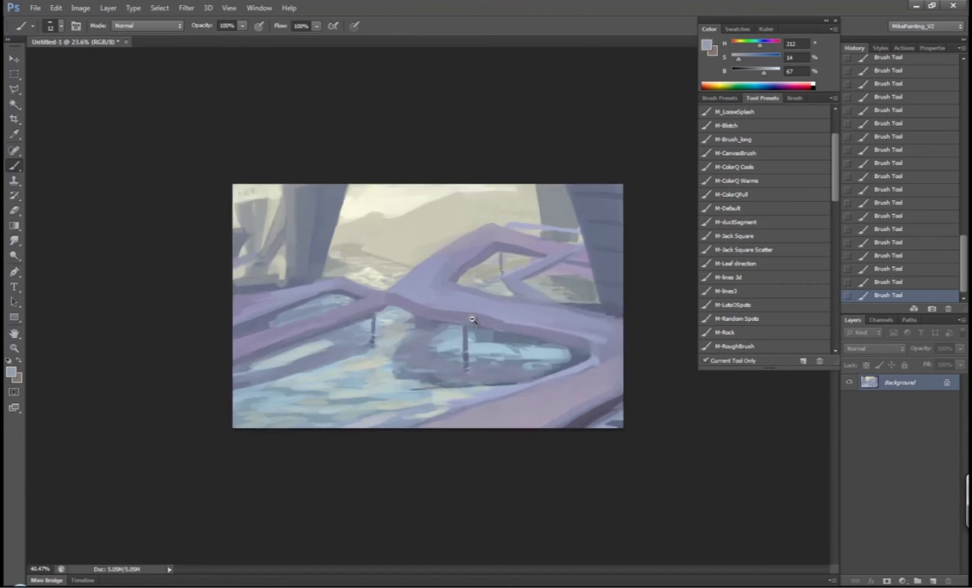
scroll(466, 325, down, 1)
Cut small cream notches into the right edge of the left trunk
alt+click(375, 216)
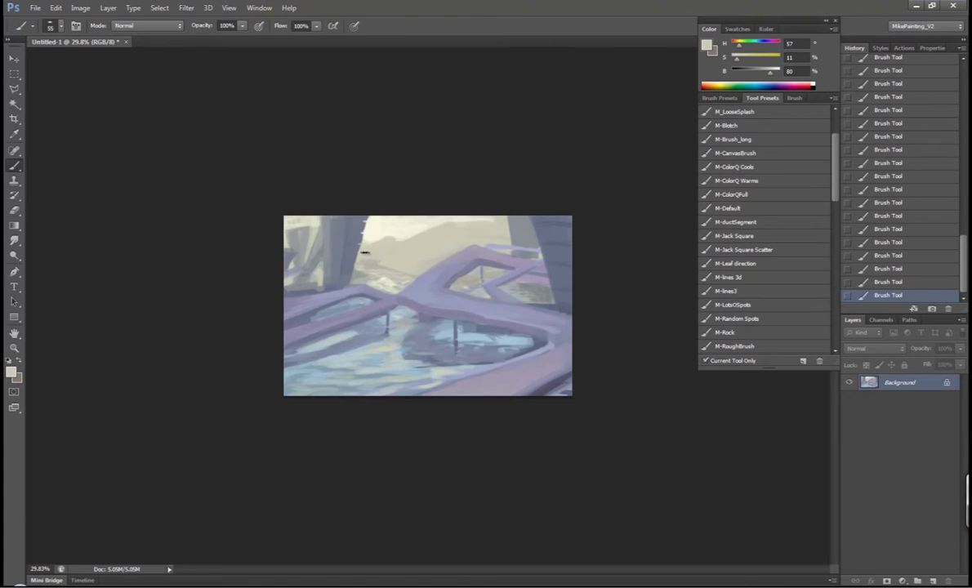
scroll(368, 245, down, 1)
scroll(547, 271, up, 3)
key(ctrl+z)
scroll(547, 271, down, 2)
Add a new layer and paint adjusted purple tones over the rising arm of the central root
key(ctrl+shift+alt+n)
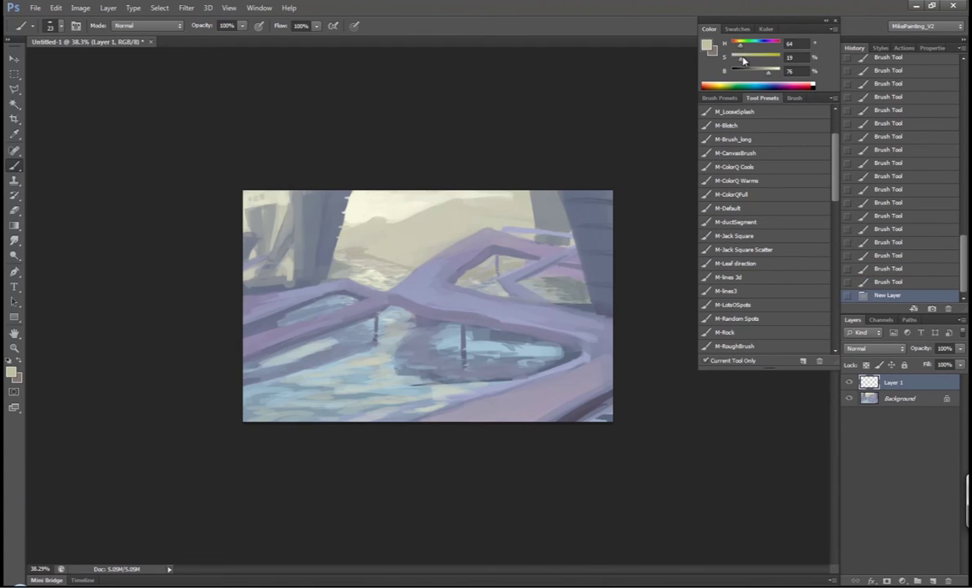
drag(771, 72, 764, 73)
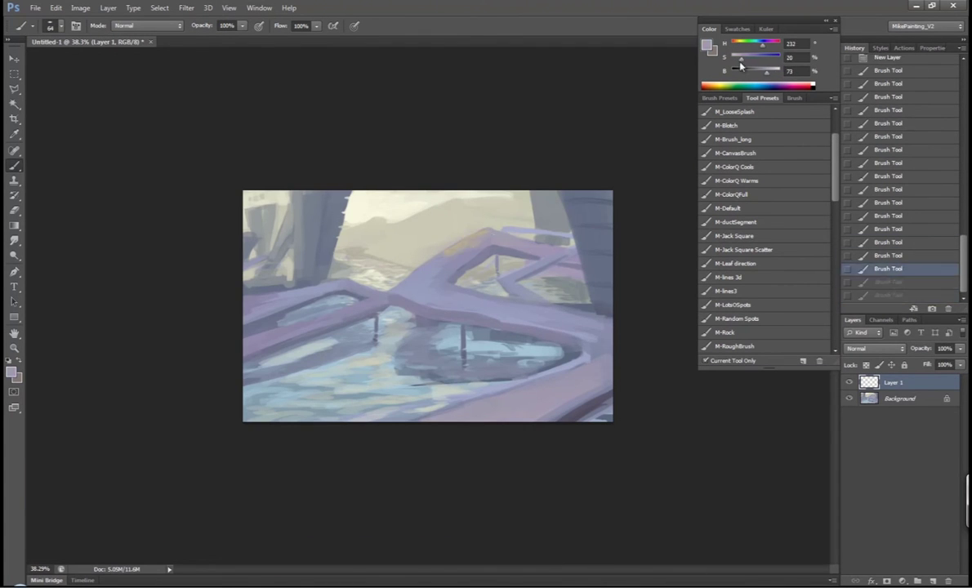
alt+click(433, 271)
drag(449, 224, 435, 271)
alt+click(435, 271)
scroll(435, 271, down, 1)
Paint lilac strokes along the left roots with a smaller brush and sampled purples
key(bracketleft)
key(bracketleft)
alt+click(451, 258)
scroll(451, 258, down, 2)
scroll(433, 302, up, 3)
drag(375, 308, 331, 318)
alt+click(268, 307)
scroll(336, 304, down, 2)
scroll(424, 278, up, 2)
Step back and forward through the recent strokes to compare the roots before and after the lilac paint
key(ctrl+alt+z)
key(ctrl+alt+z)
key(ctrl+alt+z)
key(ctrl+alt+z)
key(ctrl+alt+z)
key(ctrl+alt+z)
key(ctrl+alt+z)
key(ctrl+alt+z)
key(ctrl+alt+z)
key(ctrl+alt+z)
key(ctrl+alt+z)
key(ctrl+shift+z)
key(ctrl+shift+z)
key(ctrl+shift+z)
key(ctrl+shift+z)
key(ctrl+shift+z)
key(ctrl+shift+z)
key(ctrl+shift+z)
key(ctrl+shift+z)
key(ctrl+shift+z)
key(ctrl+shift+z)
key(ctrl+shift+z)
Lay pale lilac strokes over the crest of the central root arch with a large brush
alt+click(457, 256)
scroll(432, 279, down, 1)
alt+click(474, 254)
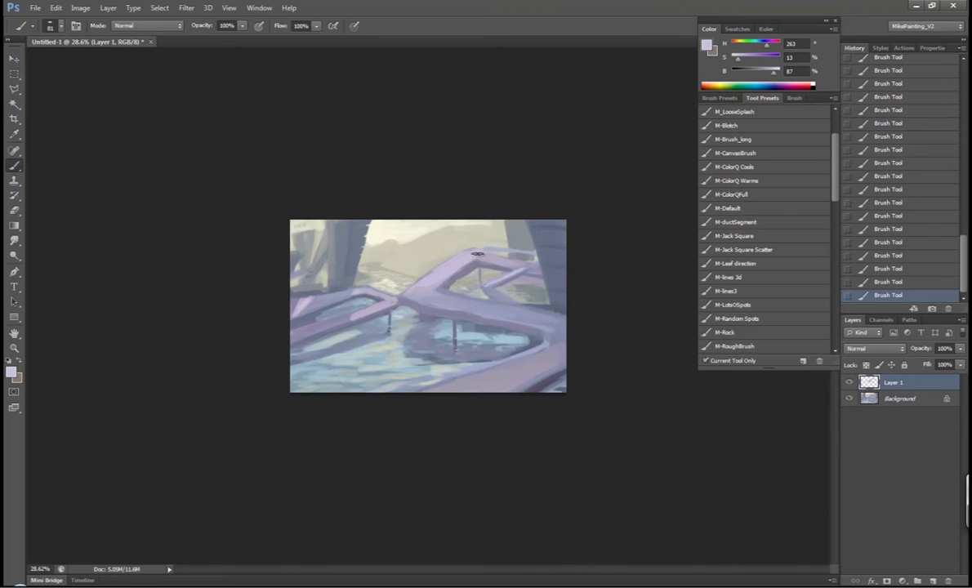
alt+click(458, 241)
scroll(441, 239, down, 1)
Paint a sampled slate-purple stroke along the diagonal branch inside the right root arch
alt+click(484, 307)
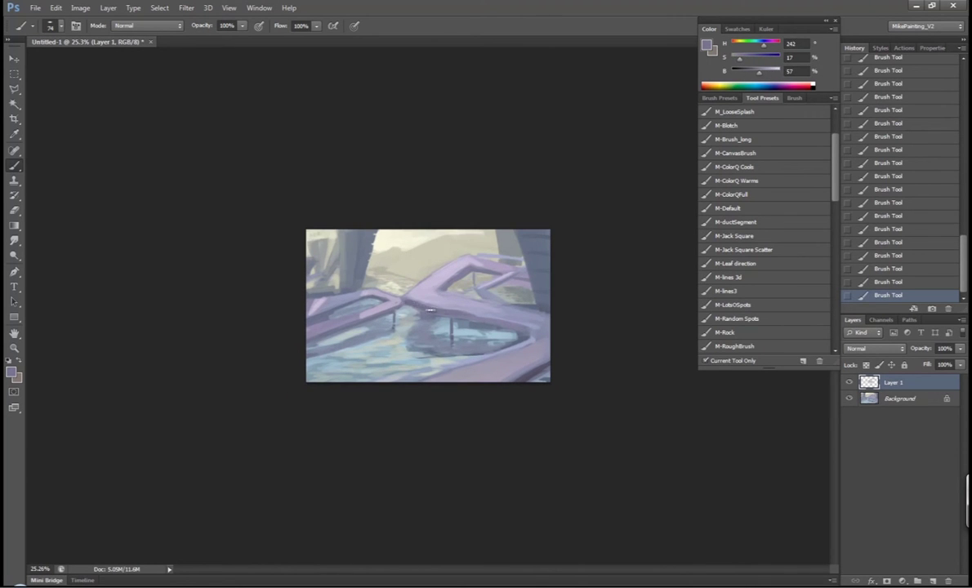
drag(487, 286, 514, 272)
scroll(487, 288, up, 7)
scroll(490, 288, down, 5)
Define the upper-left edge of the central root's rising arm with a long stroke in a sampled colour
alt+click(495, 288)
alt+click(494, 288)
drag(458, 229, 377, 282)
alt+click(464, 244)
scroll(502, 323, down, 3)
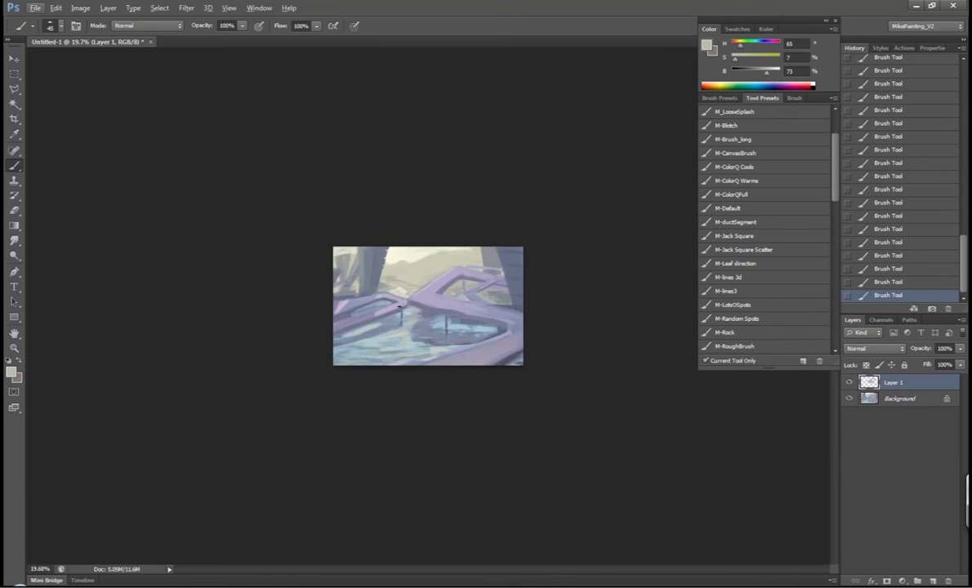
Add pale pink highlights to the left roots and along the upper edge of the lower-right root
scroll(439, 275, up, 10)
mouse_move(347, 301)
mouse_down()
mouse_move(442, 261)
mouse_move(210, 408)
mouse_up()
scroll(367, 290, down, 6)
scroll(331, 316, down, 2)
alt+click(298, 323)
alt+click(313, 375)
scroll(386, 354, up, 1)
scroll(449, 368, up, 1)
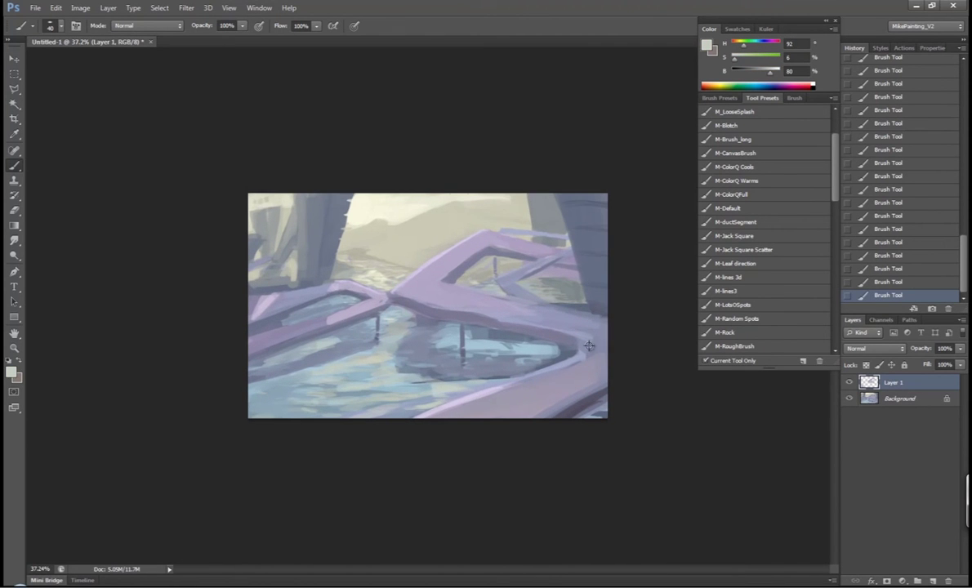
Brush a sampled lilac stroke along the central root's span toward the right trunk
alt+click(506, 272)
alt+click(498, 281)
mouse_move(484, 286)
mouse_down()
mouse_move(527, 308)
mouse_move(591, 318)
mouse_up()
scroll(521, 267, up, 10)
scroll(583, 306, down, 10)
Step back and forward through the latest strokes to compare the central root's new lilac span
key(ctrl+alt+z)
key(ctrl+alt+z)
scroll(477, 370, down, 3)
key(ctrl+shift+z)
key(ctrl+shift+z)
key(ctrl+shift+z)
key(ctrl+shift+z)
key(ctrl+shift+z)
key(ctrl+shift+z)
Block in purple shading and a pale pink patch on the lower-right root with sampled colours
alt+click(508, 359)
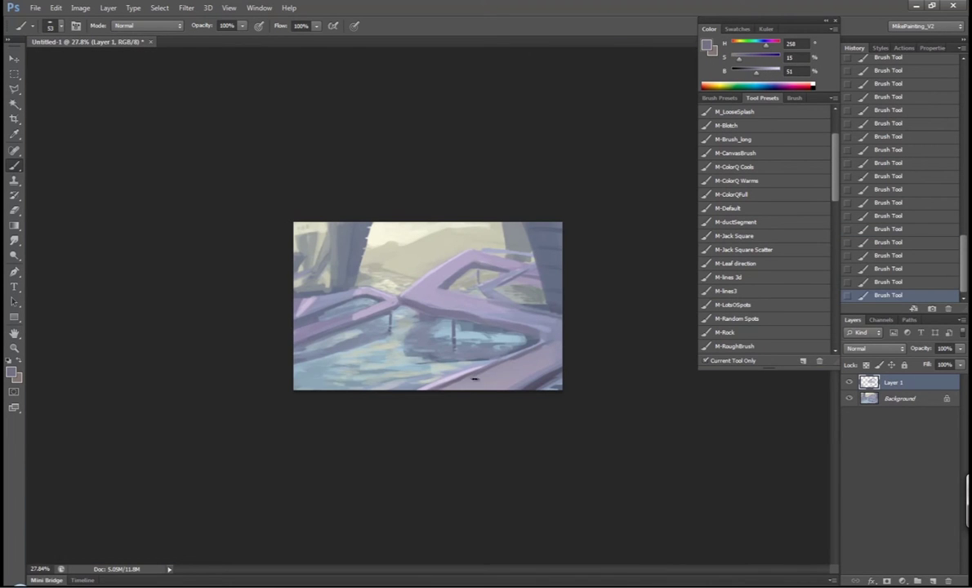
alt+click(472, 373)
alt+click(457, 359)
scroll(497, 370, down, 2)
Draw a thin dark slate-purple line just inside the upper-left edge of the central root with a 10 px brush
scroll(446, 230, up, 5)
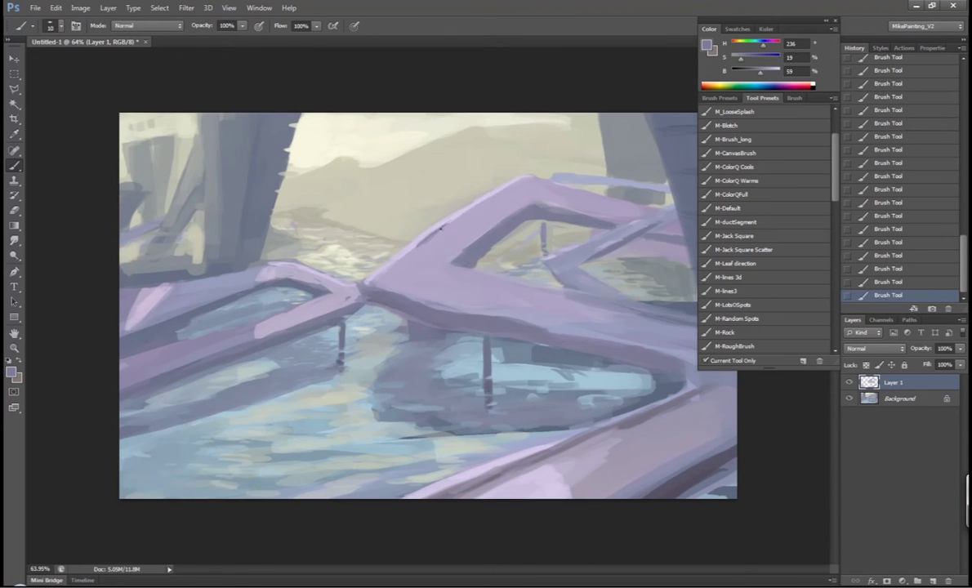
scroll(443, 226, down, 5)
scroll(458, 225, up, 4)
Brighten the thin branch from the root crest to the right trunk with pale lilac and rework the diagonal branch below
alt+click(475, 220)
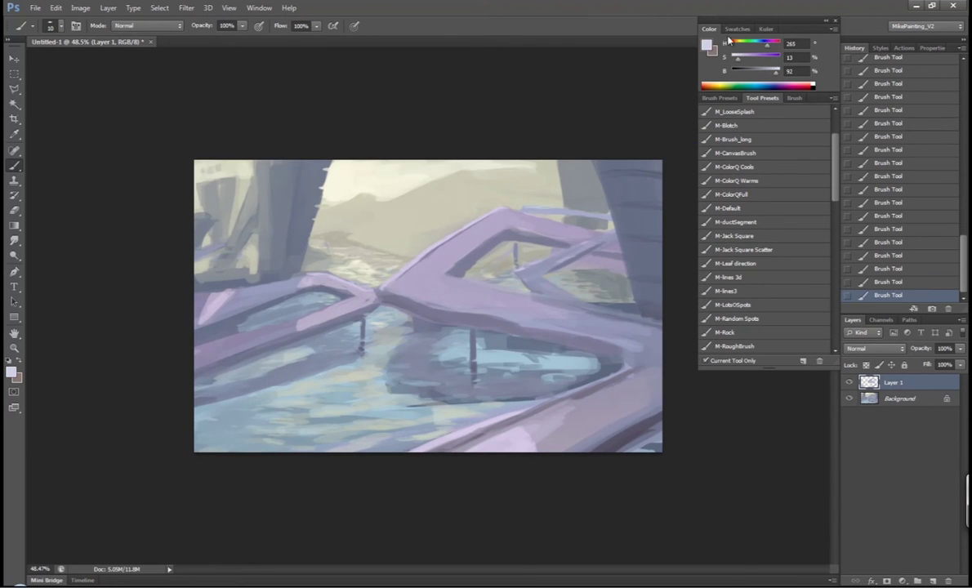
drag(522, 211, 613, 215)
alt+click(543, 280)
scroll(535, 292, down, 3)
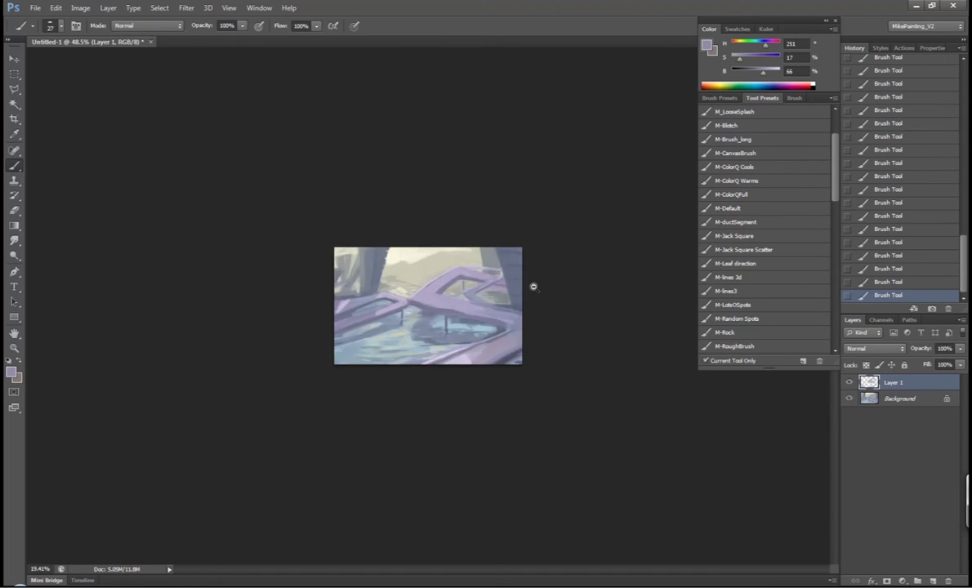
scroll(535, 292, up, 2)
Paint small light grey-beige notches along the left edge of the right trunk
alt+click(523, 189)
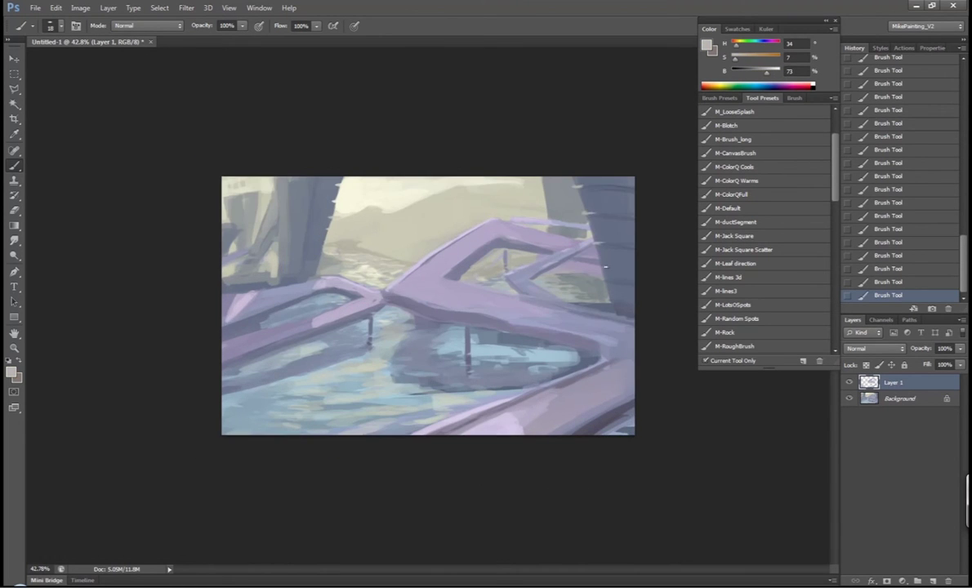
scroll(601, 170, up, 4)
alt+click(531, 341)
scroll(569, 243, down, 1)
Draw thin lighter slate-blue bands and streaks across the right trunk, extending from its edge notches
alt+click(569, 243)
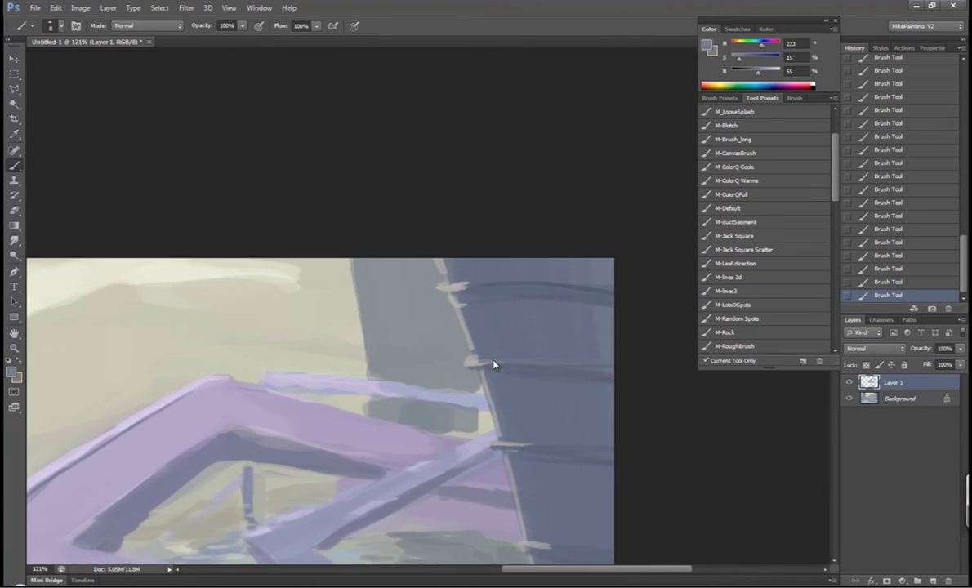
drag(612, 286, 466, 288)
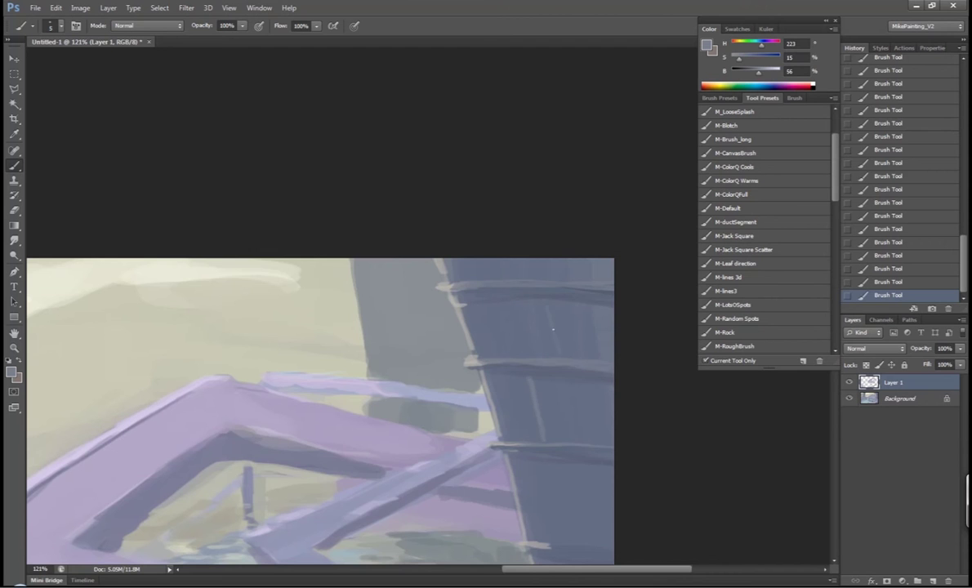
scroll(568, 442, down, 5)
scroll(505, 384, up, 3)
scroll(399, 176, down, 1)
scroll(399, 177, up, 2)
scroll(433, 286, up, 1)
Warm the central root near the left junction with sampled pink-lilac strokes
alt+click(433, 286)
scroll(410, 234, down, 2)
alt+click(311, 281)
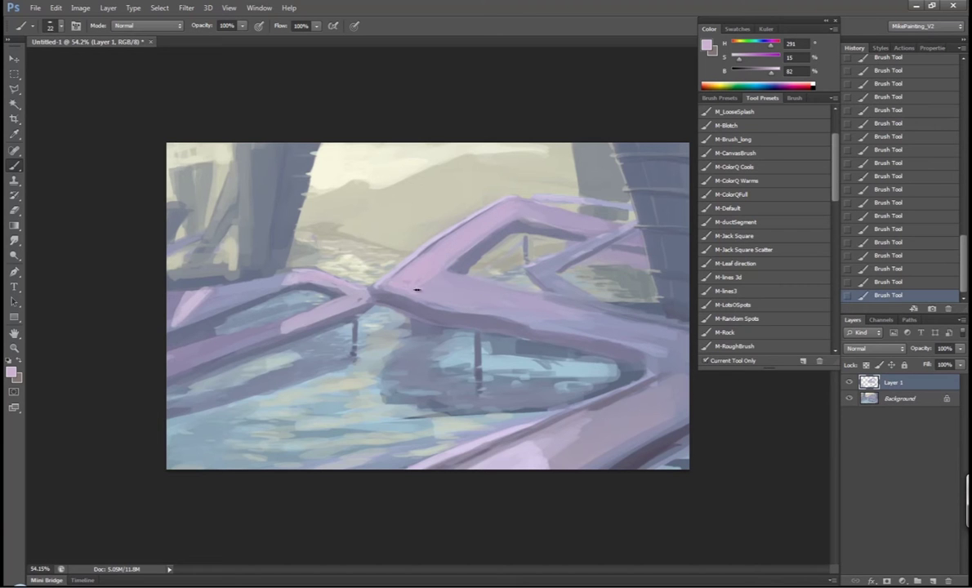
alt+click(400, 269)
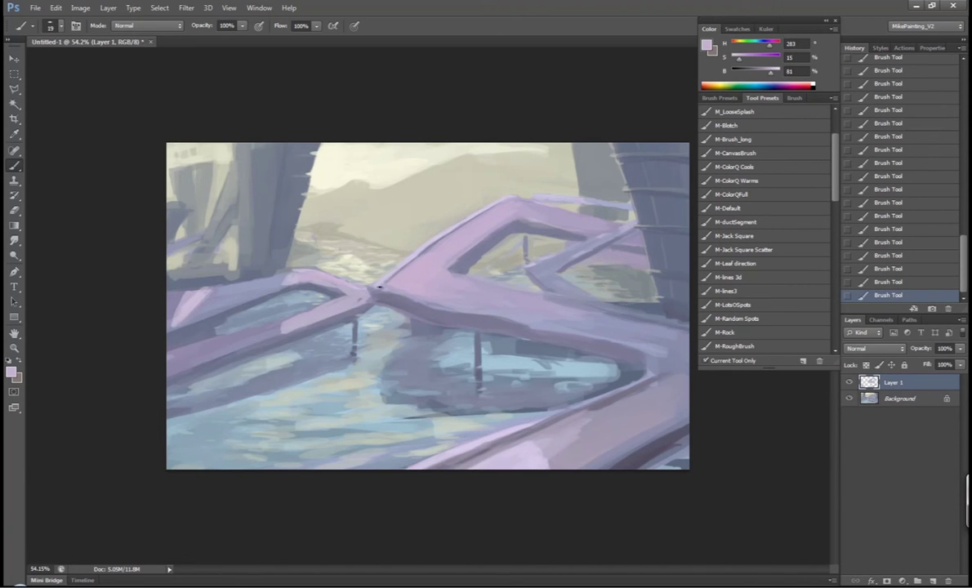
Cover the lower-right root with broad pale lilac strokes and brighten the brush colour to 91% brightness
key(ctrl+minus)
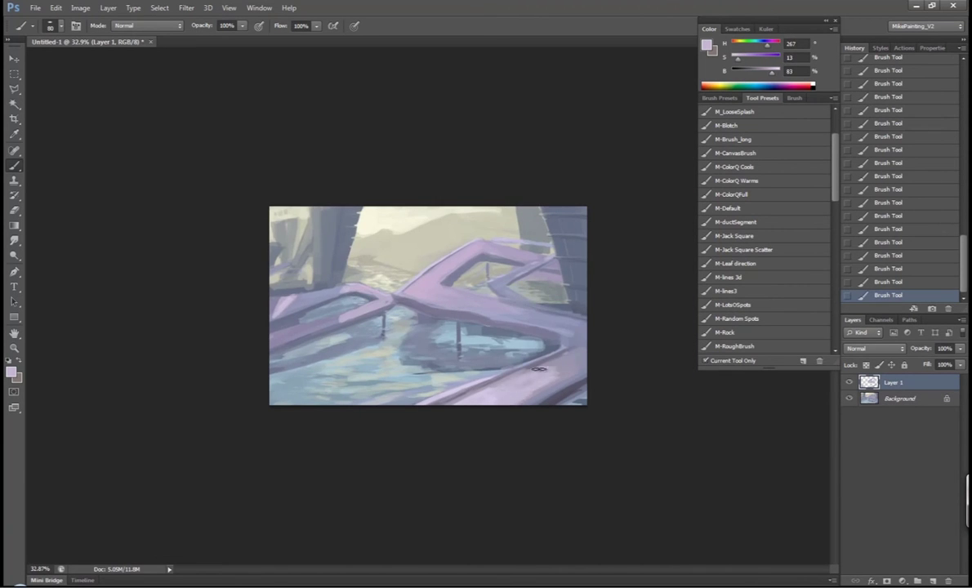
key(ctrl+minus)
click(777, 72)
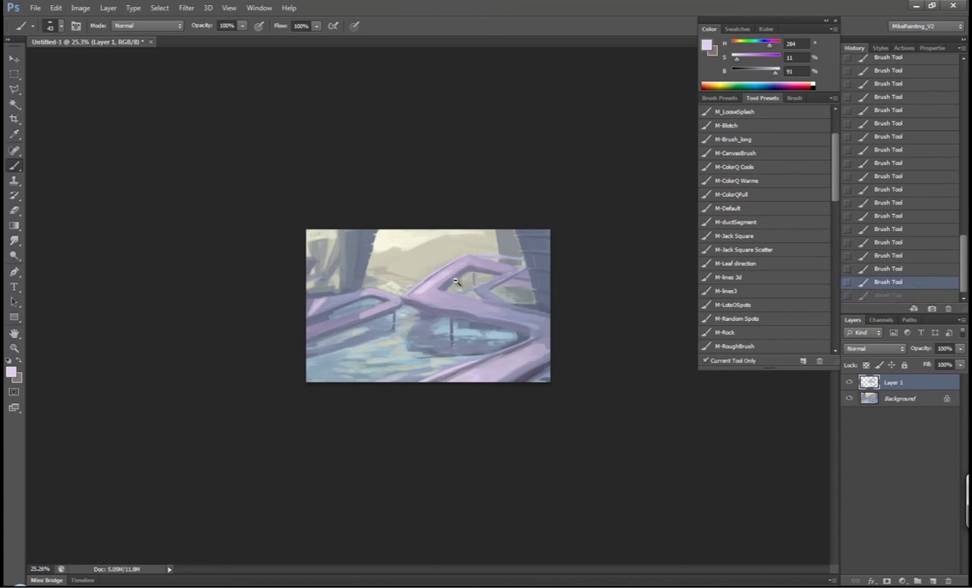
Blend light pink-lilac highlights into the arch and middle of the central root with sampled colours
key(ctrl+plus)
alt+click(476, 205)
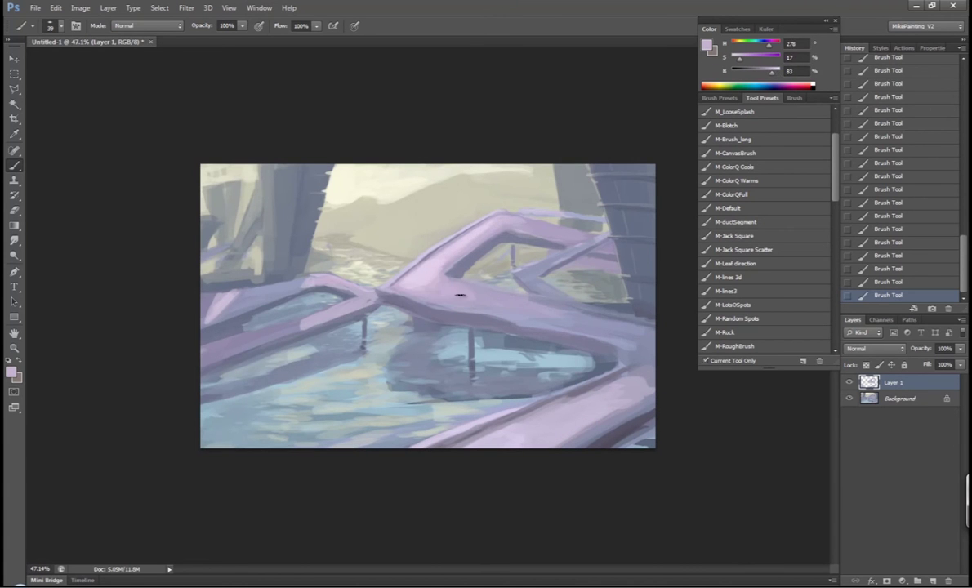
alt+click(482, 305)
key(ctrl+plus)
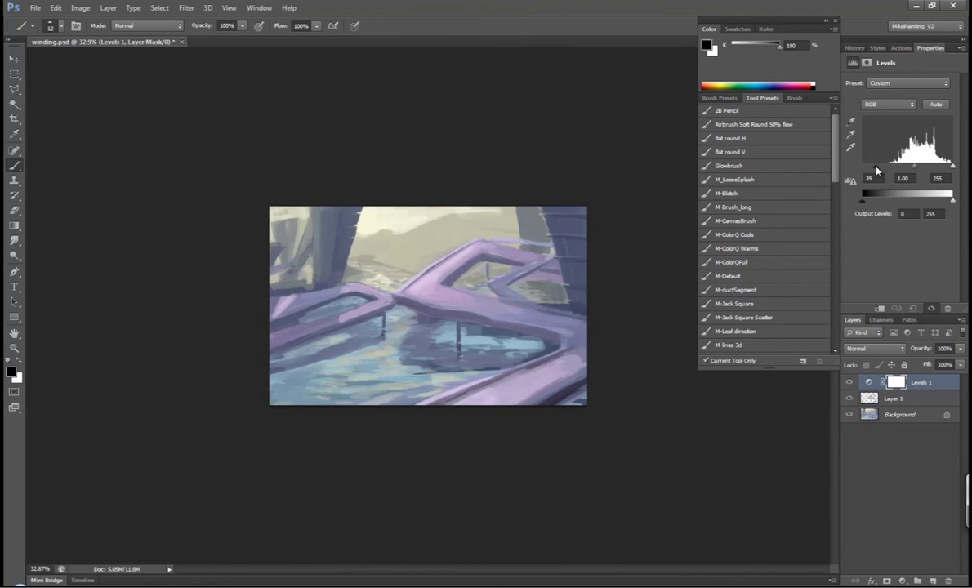
Add a new layer above the Levels adjustment and refine the left trunk and the far-left branches on it
scroll(429, 308, down, 3)
key(ctrl+shift+alt+n)
scroll(439, 299, up, 6)
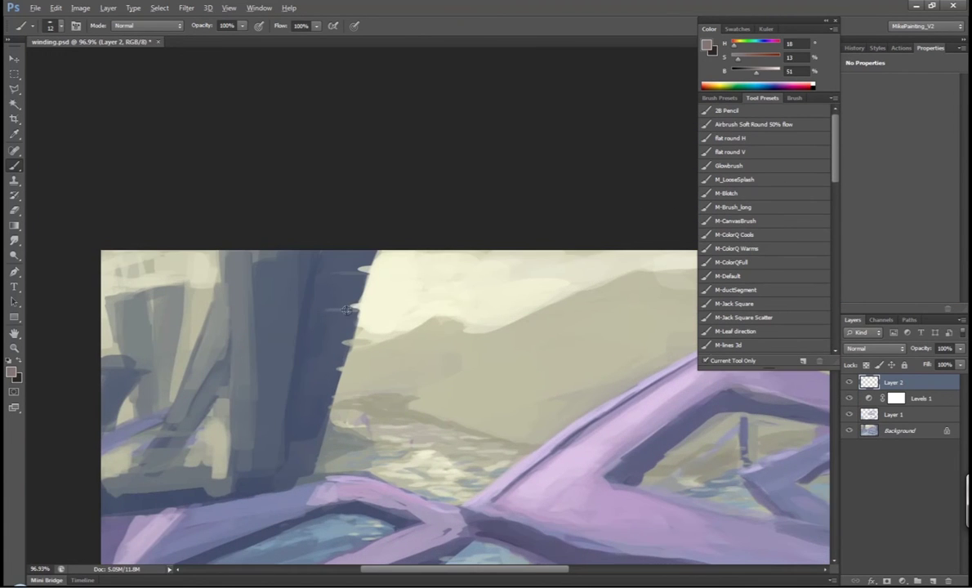
scroll(339, 405, down, 4)
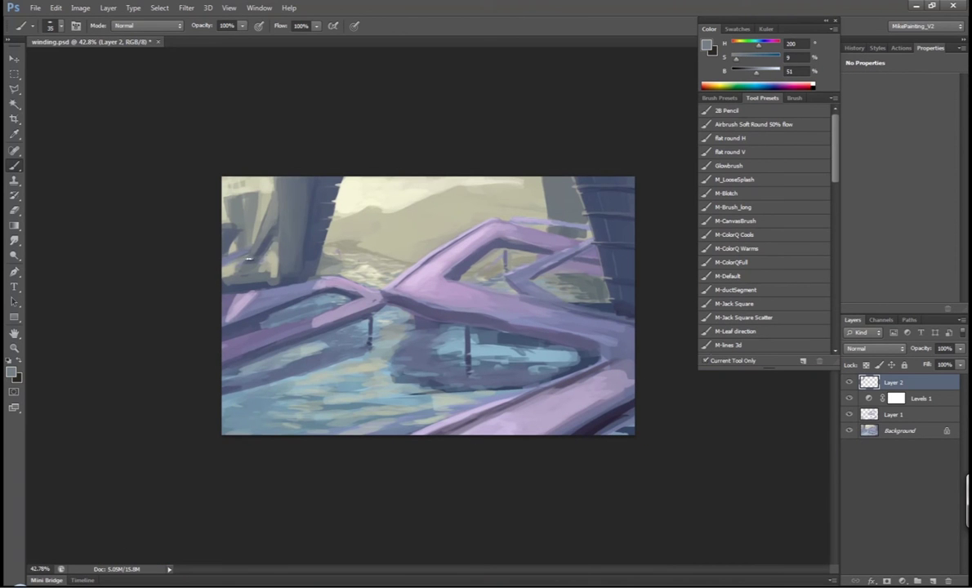
Paint short pale grey horizontal marks down the left side of the large left trunk
alt+click(270, 219)
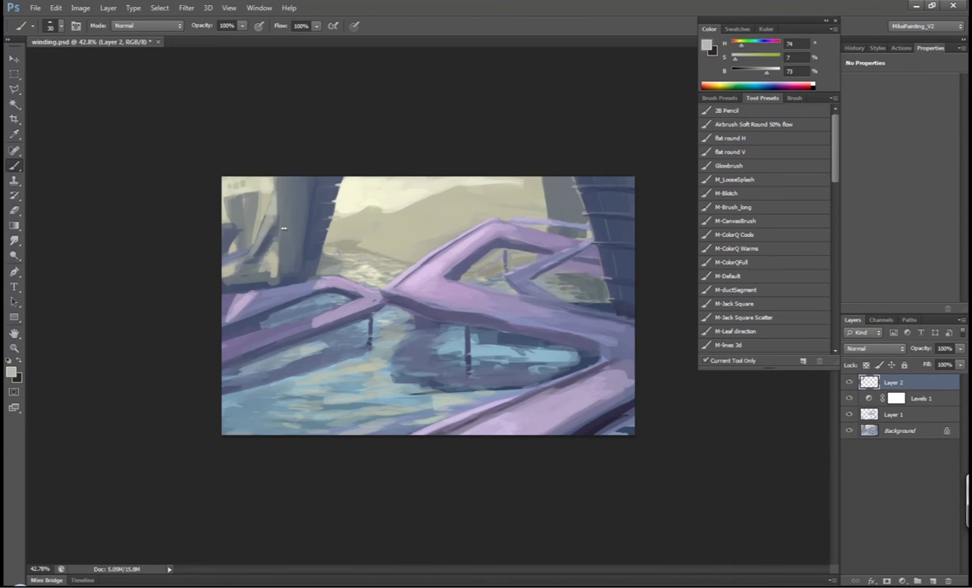
alt+click(277, 204)
alt+click(300, 191)
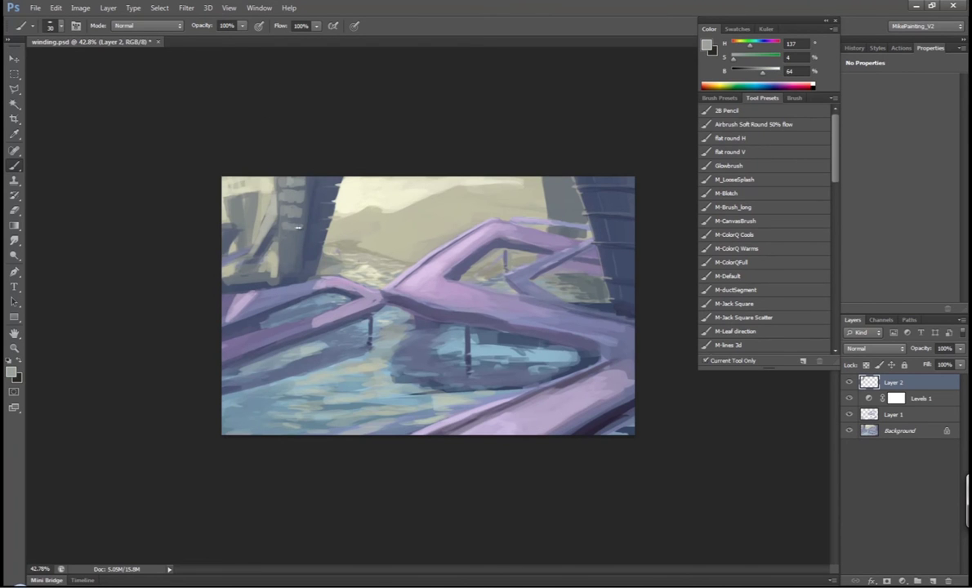
Lighten the left trunk's horizontal marks with pale grey and paint pale beige openings on the upper part of the right trunk
alt+click(298, 198)
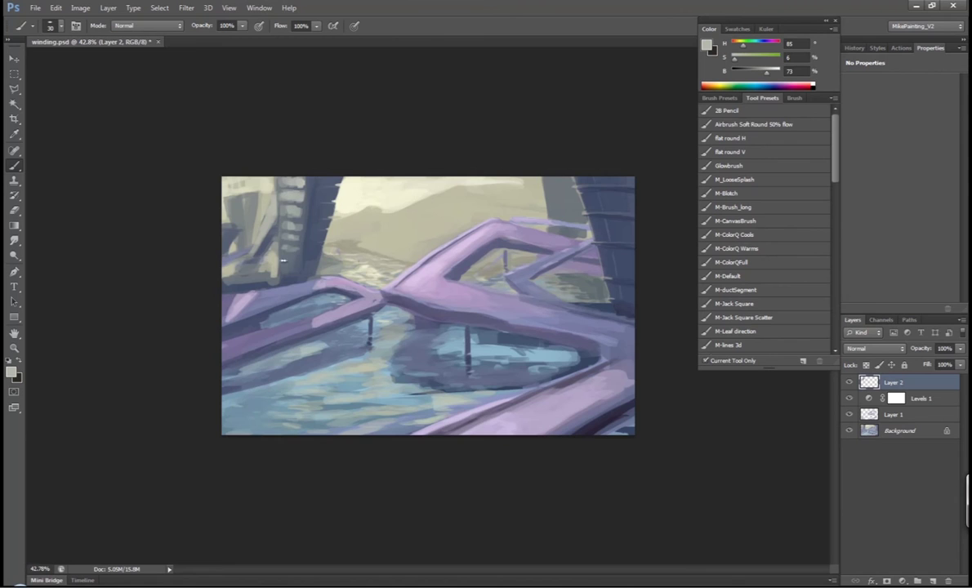
scroll(392, 221, down, 2)
alt+click(571, 221)
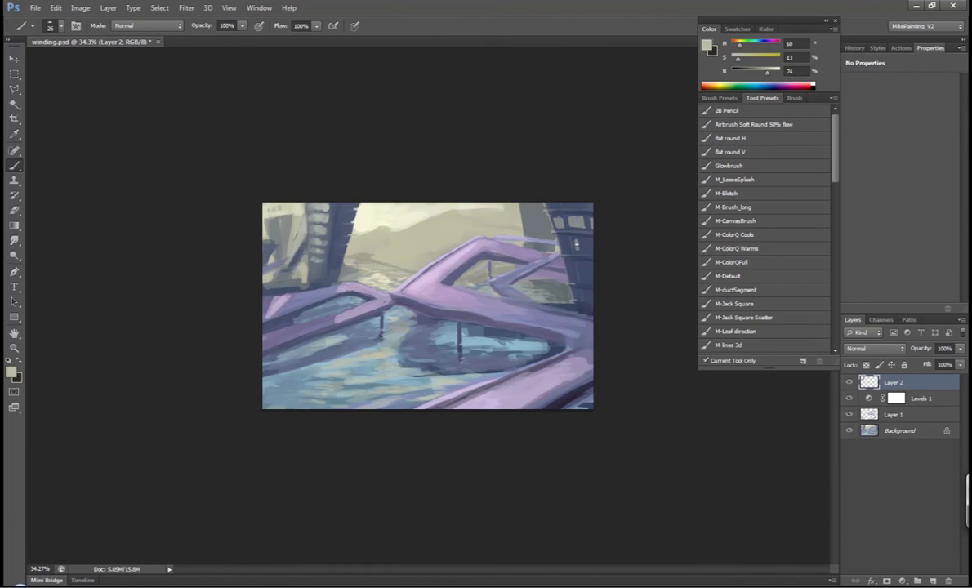
Extend the right trunk's grid down to its base with slate-purple bands and muted grey openings, using sampled colours
alt+click(587, 293)
scroll(429, 303, down, 1)
drag(714, 70, 706, 70)
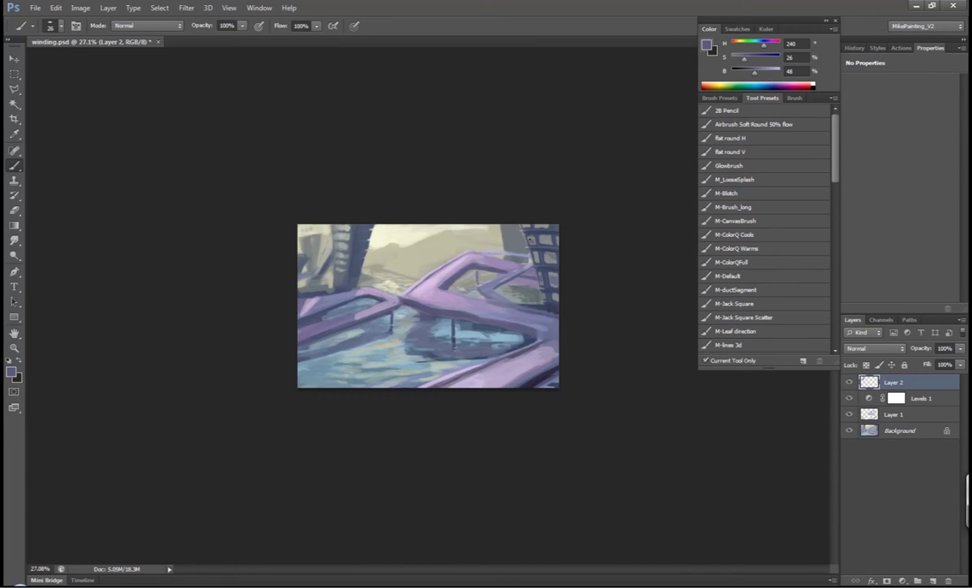
key(ctrl+plus)
alt+click(570, 375)
alt+scroll(427, 306, up, 1)
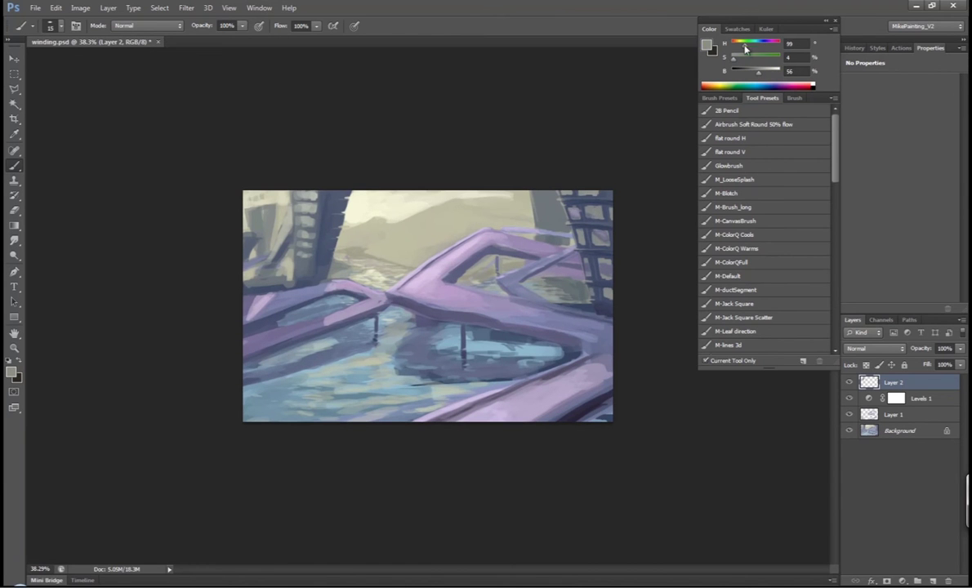
Brush a soft peach tint (H 39, S 24, B 96) into the pale sky above the distant hills
scroll(550, 207, up, 2)
alt+click(404, 172)
drag(413, 198, 361, 222)
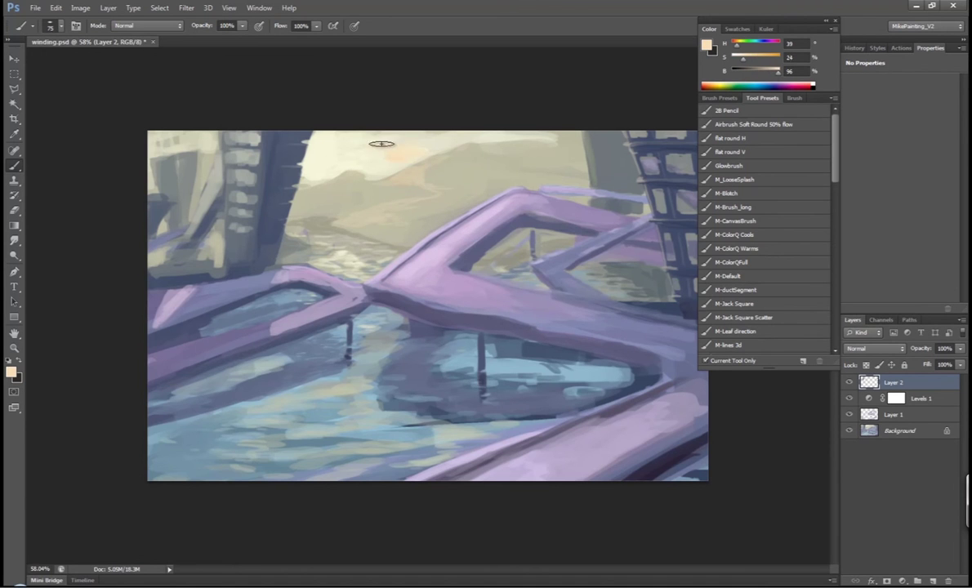
Blend warm peach and beige highlights across the distant hills with sampled colours
alt+scroll(401, 152, down, 3)
alt+click(419, 238)
alt+scroll(416, 211, up, 2)
alt+click(375, 237)
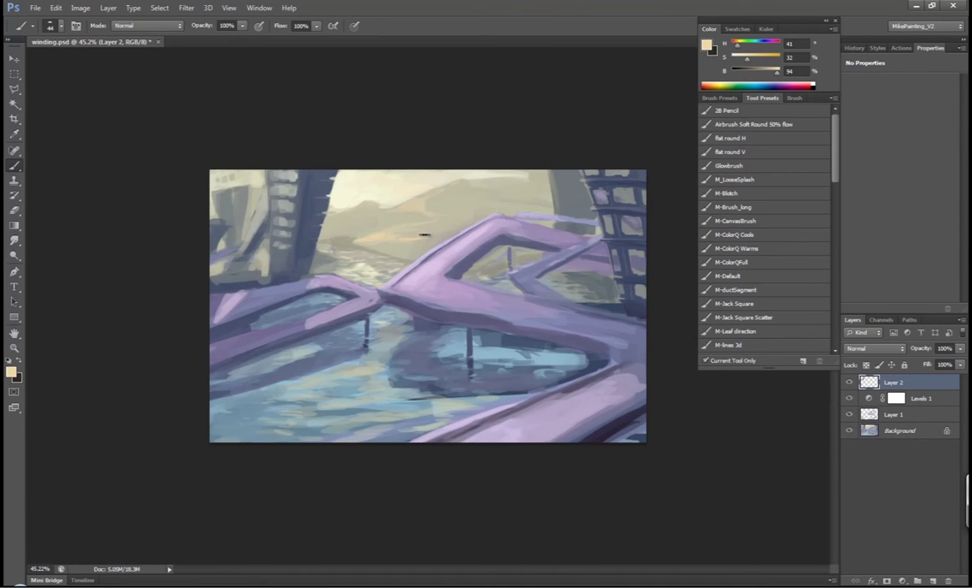
alt+click(410, 204)
alt+click(412, 203)
alt+scroll(457, 220, down, 1)
alt+scroll(399, 186, up, 3)
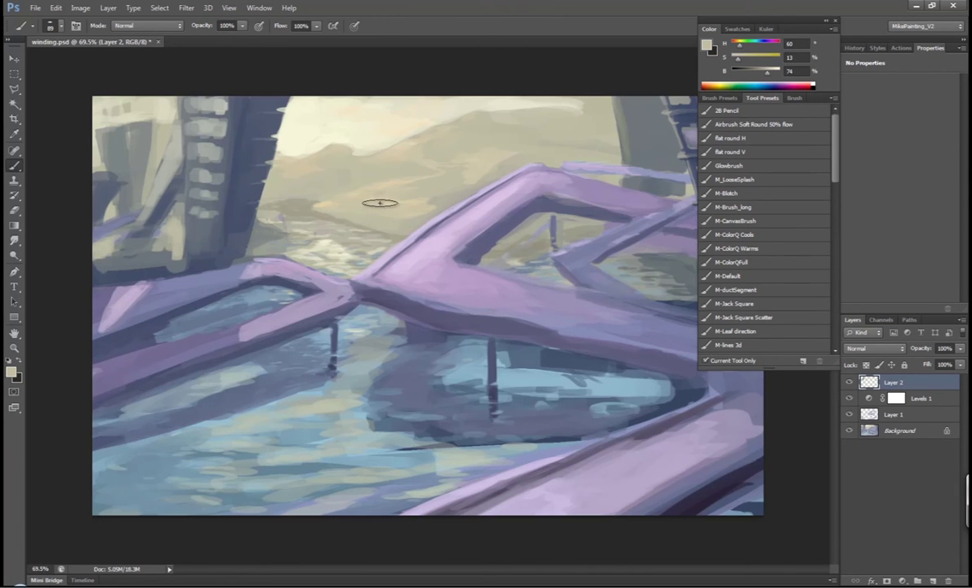
Sharpen the central arch with dark blue-purple strokes on its underside and thin pale lilac edge highlights
scroll(347, 201, down, 5)
scroll(424, 302, up, 4)
alt+click(490, 245)
alt+click(303, 266)
alt+click(543, 217)
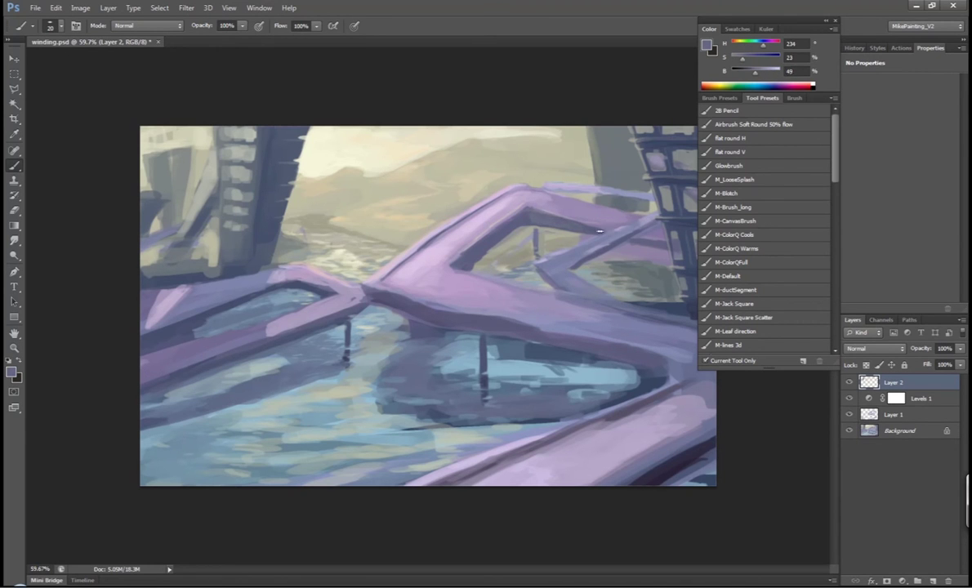
key(bracketleft)
alt+click(400, 290)
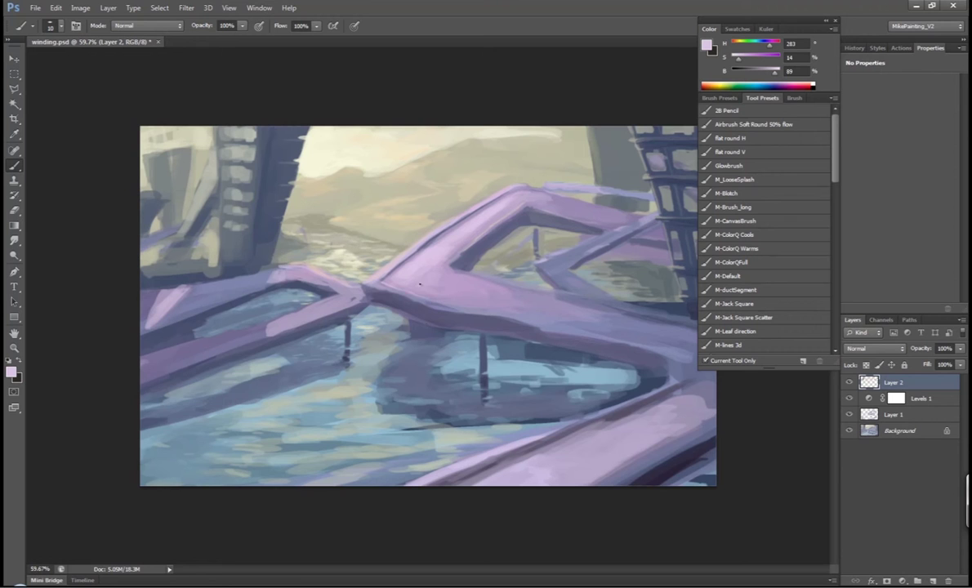
Blend muted purple strokes where the central root meets the lower-right root, using colours sampled from both
alt+click(551, 431)
alt+click(625, 365)
mouse_move(653, 342)
mouse_down()
mouse_move(677, 343)
mouse_move(619, 372)
mouse_up()
scroll(633, 361, down, 2)
alt+click(619, 371)
scroll(615, 376, down, 3)
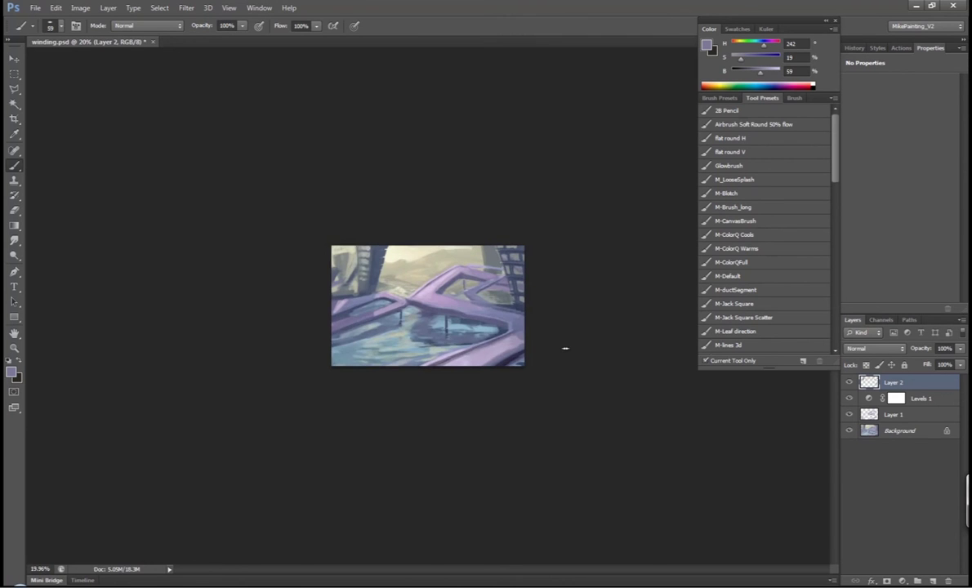
Add thin pinkish highlights along the left arching root with sampled colours and varied brush sizes
scroll(564, 341, up, 2)
key(bracketleft)
key(bracketleft)
alt+click(330, 305)
scroll(331, 305, up, 3)
key(bracketright)
key(bracketright)
key(bracketright)
key(bracketright)
alt+click(311, 307)
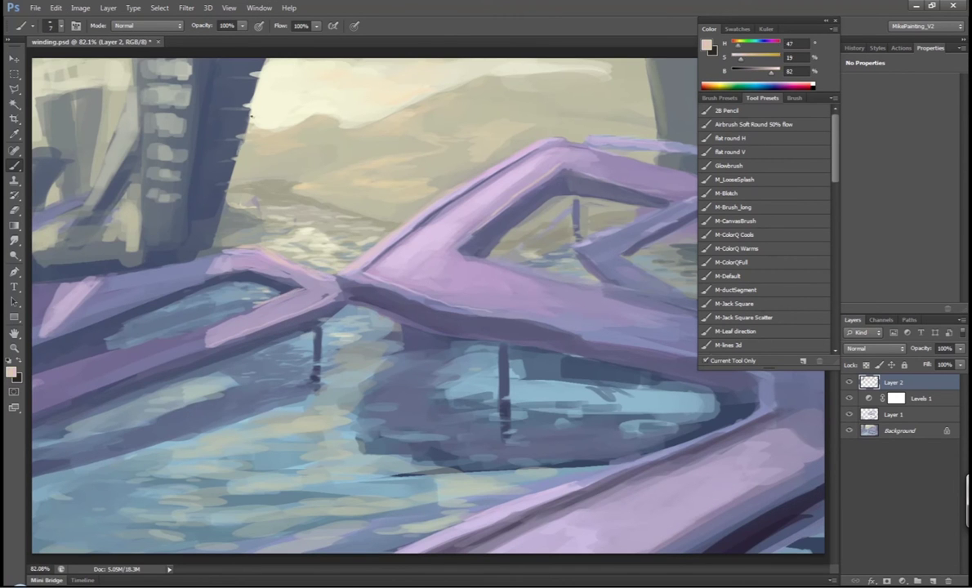
Brighten the sky beside the left trunk with off-white and touch up the trunk's marks and the far-left gaps with pale cream
click(765, 82)
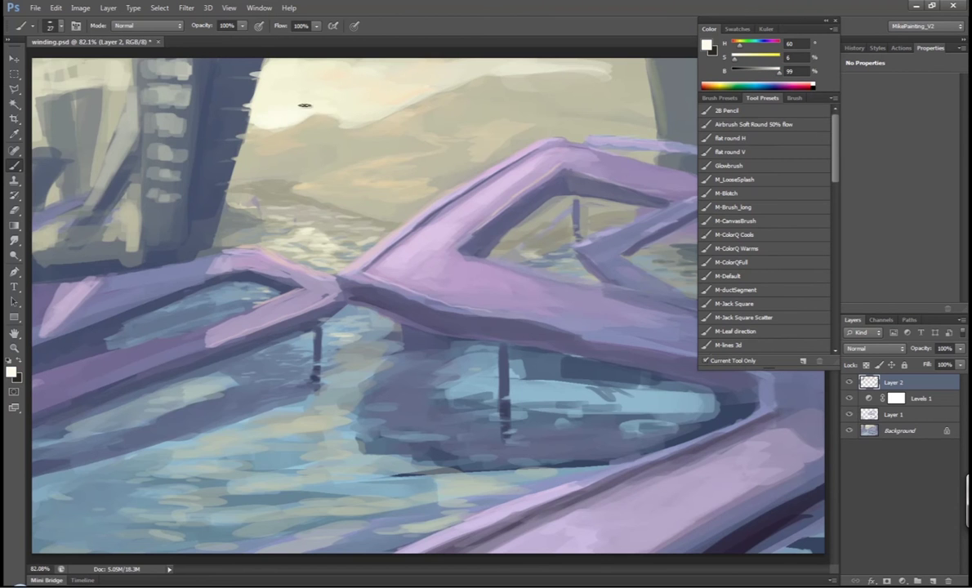
scroll(412, 216, down, 2)
scroll(413, 217, up, 1)
alt+click(218, 116)
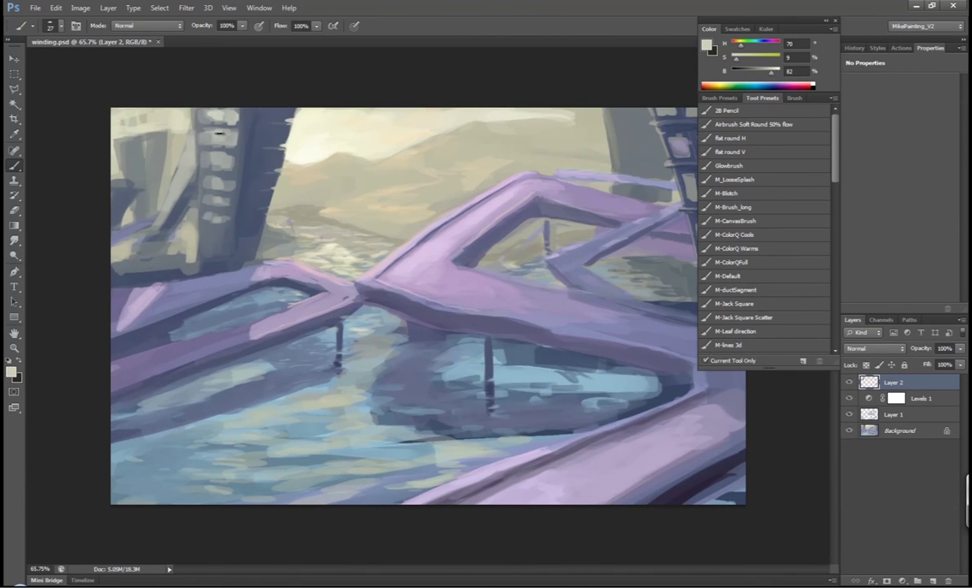
scroll(209, 185, down, 2)
alt+click(261, 205)
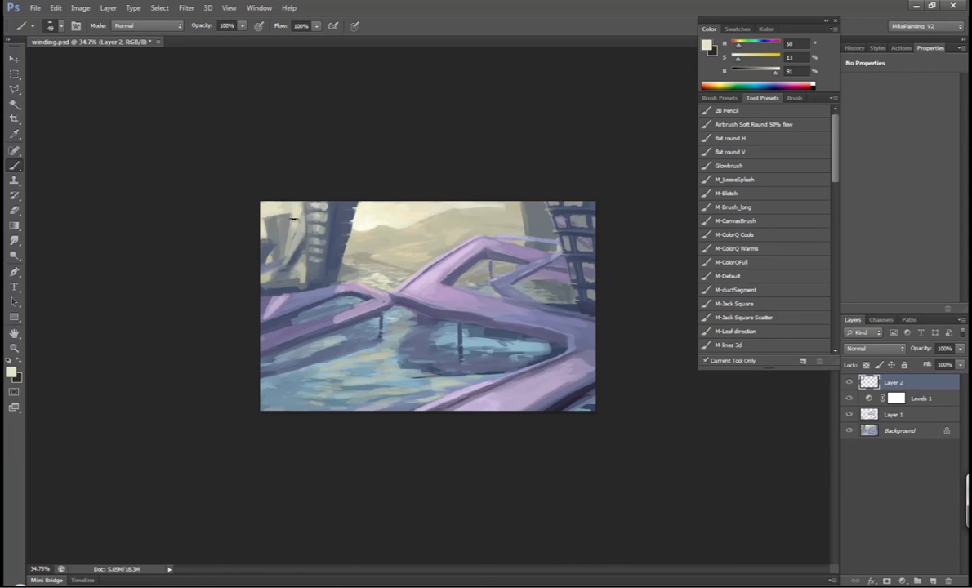
alt+click(273, 271)
Paint a small winding purple root across the far-left branches and darken its surroundings with slate blue
scroll(299, 271, up, 3)
drag(347, 245, 310, 258)
alt+click(239, 242)
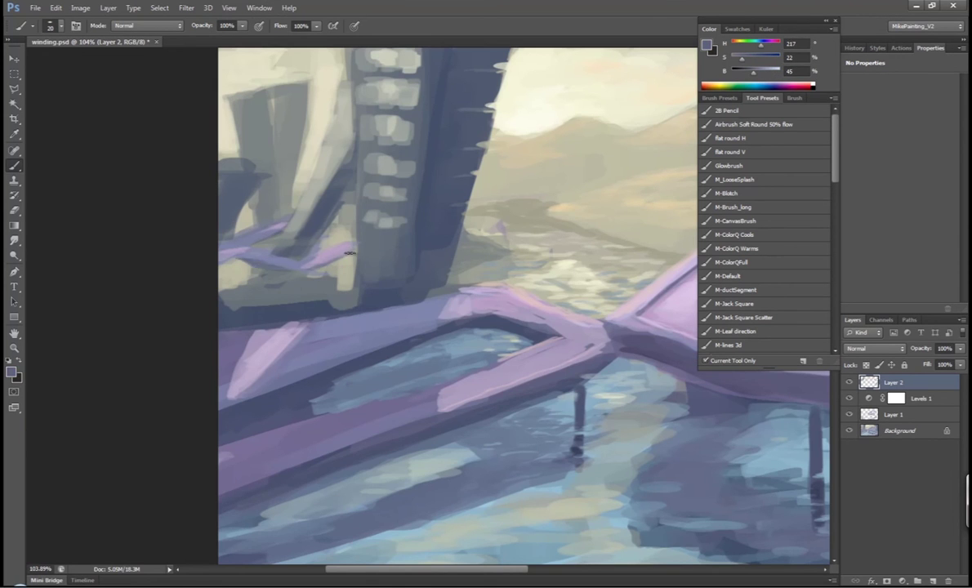
scroll(229, 249, down, 3)
alt+click(245, 253)
alt+right_click(253, 285)
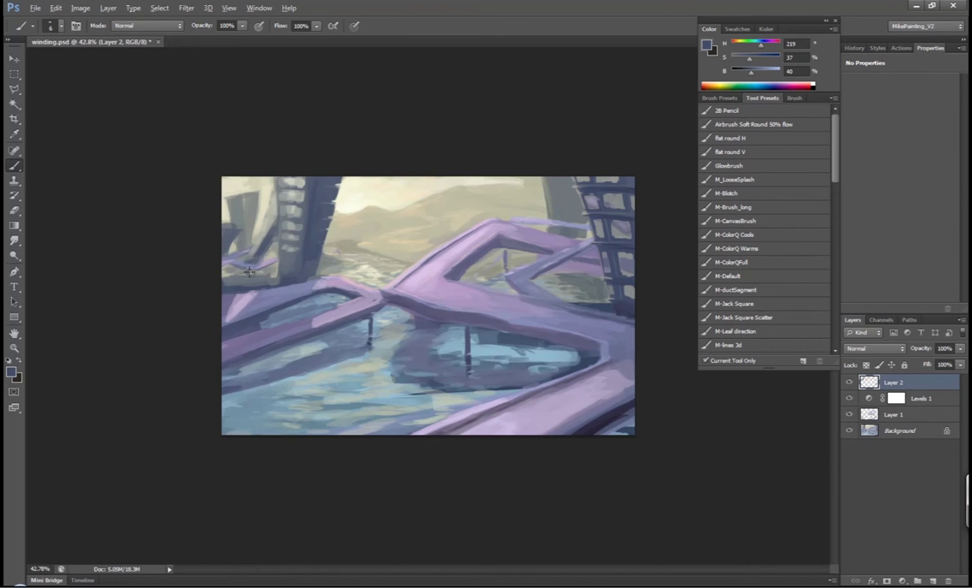
scroll(360, 232, up, 3)
scroll(589, 284, down, 4)
scroll(531, 282, up, 2)
Fill several lower openings of the right trunk's grid with lilac-grey patches
alt+click(473, 278)
scroll(474, 278, up, 2)
alt+click(585, 241)
alt+click(545, 230)
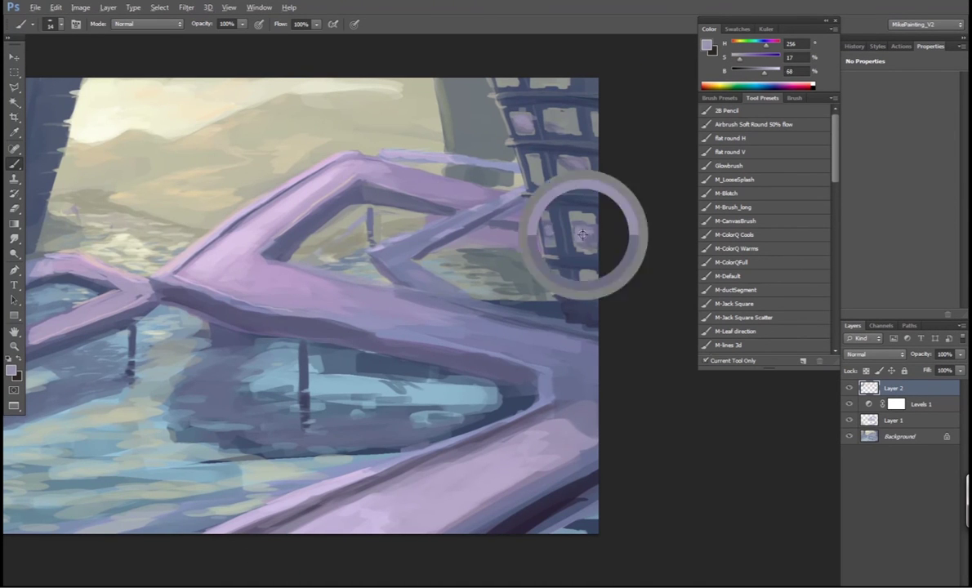
scroll(547, 225, down, 3)
scroll(553, 220, up, 2)
alt+right_click(553, 220)
Extend the light lilac tint to the openings along the right trunk's outer edge with sampled colours
scroll(571, 204, down, 1)
alt+click(586, 173)
scroll(602, 200, down, 2)
alt+right_click(602, 204)
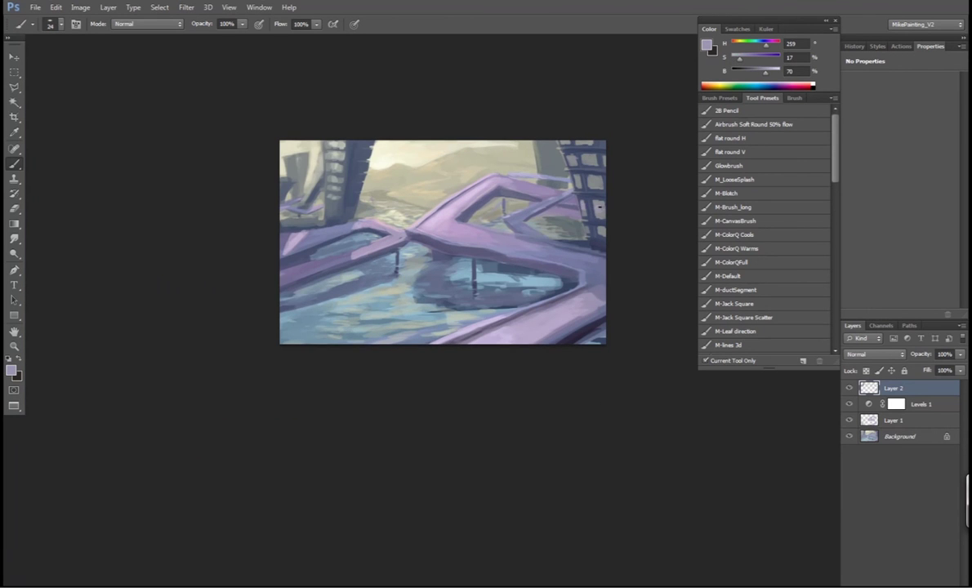
alt+click(598, 214)
alt+click(559, 200)
scroll(603, 197, up, 3)
alt+right_click(611, 190)
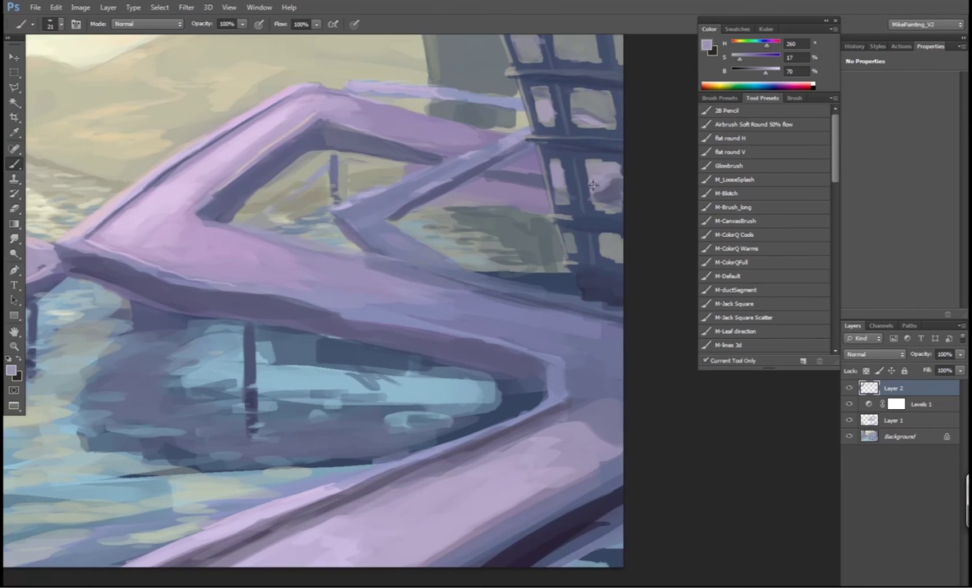
Tidy the right trunk's grid bars and base with dark grey-blue strokes and retouch the openings in muted lilac
alt+click(601, 152)
scroll(599, 147, down, 4)
alt+right_click(598, 147)
alt+click(558, 137)
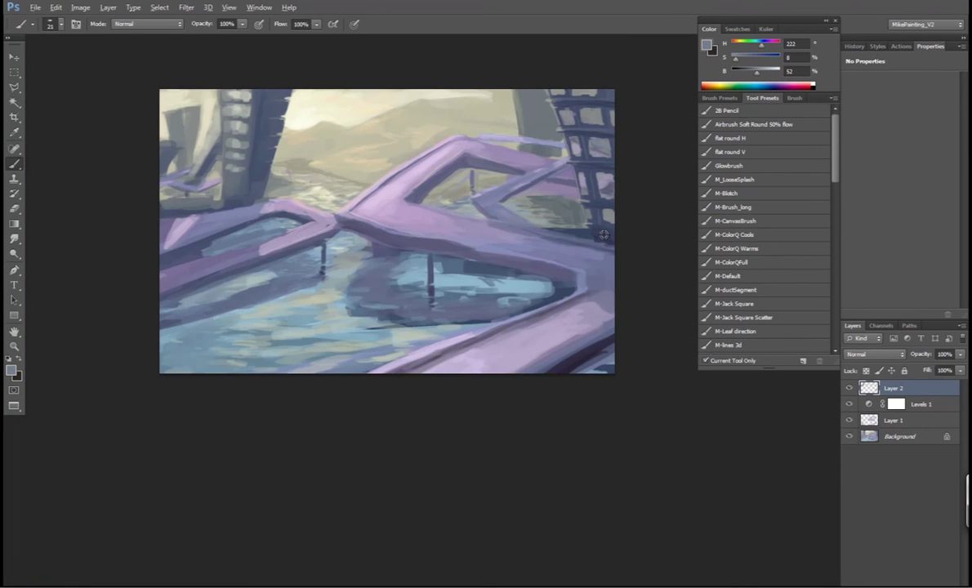
scroll(604, 193, down, 1)
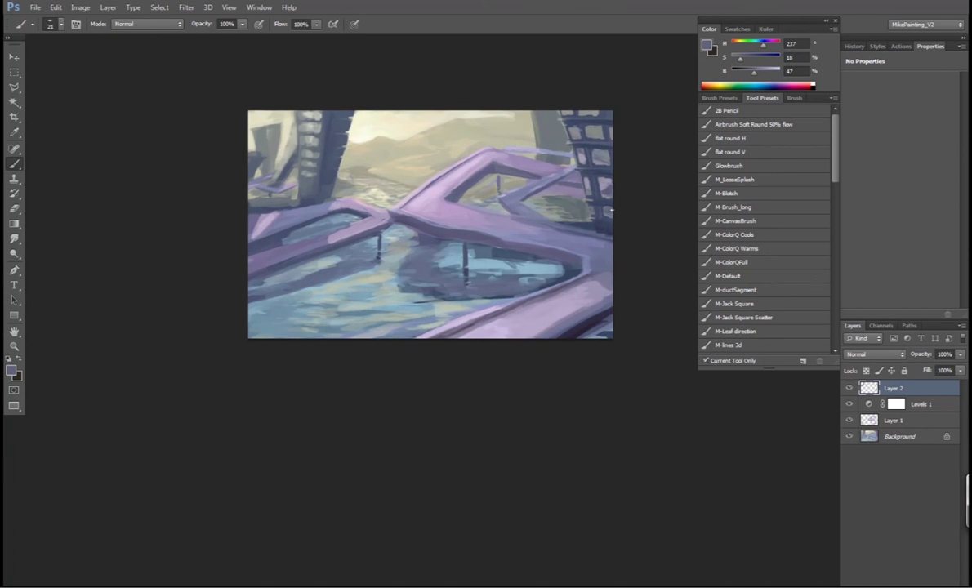
scroll(621, 192, up, 1)
alt+click(601, 194)
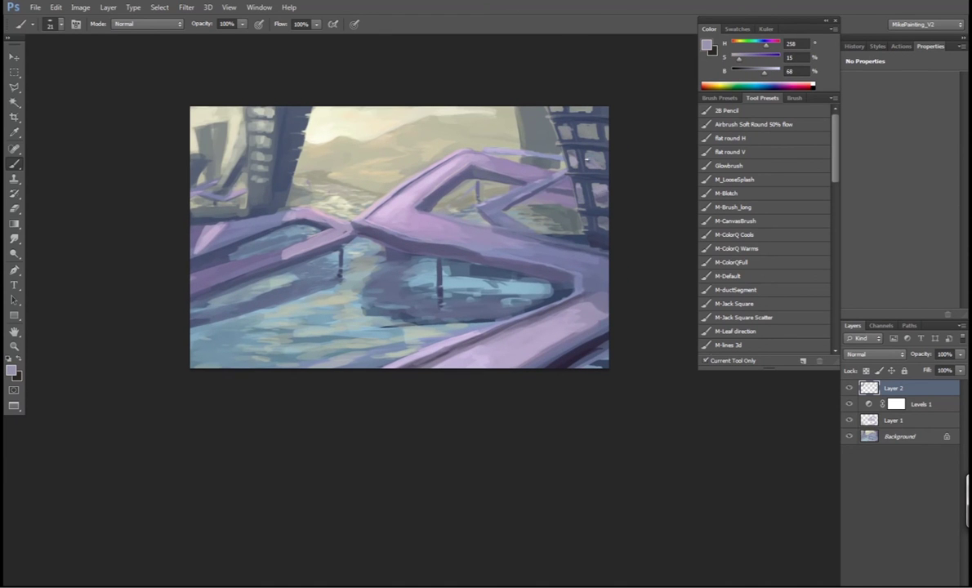
Dab small off-white and cream glints down the water below the root crossing with a small brush
scroll(623, 173, down, 1)
alt+click(389, 230)
alt+right_click(389, 230)
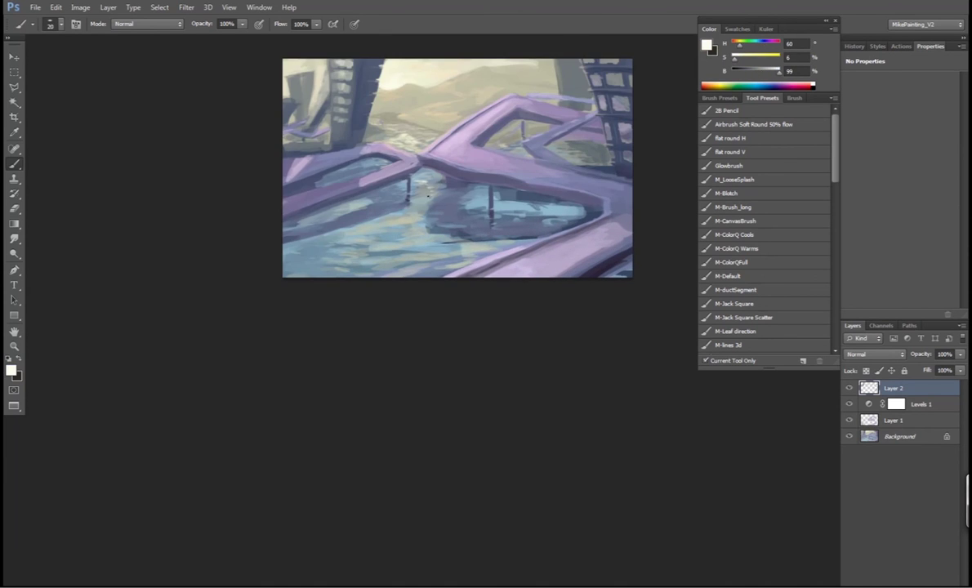
alt+click(402, 214)
scroll(421, 193, up, 3)
alt+click(376, 319)
alt+right_click(376, 320)
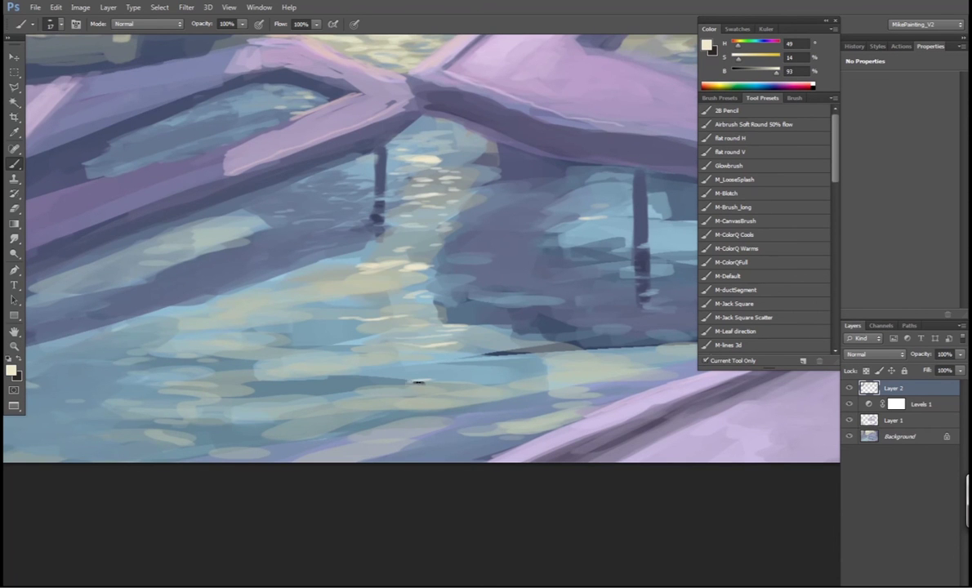
Brighten the glint on the distant water behind the root crossing with a near-white cream
scroll(389, 374, down, 3)
alt+click(413, 194)
scroll(464, 197, down, 2)
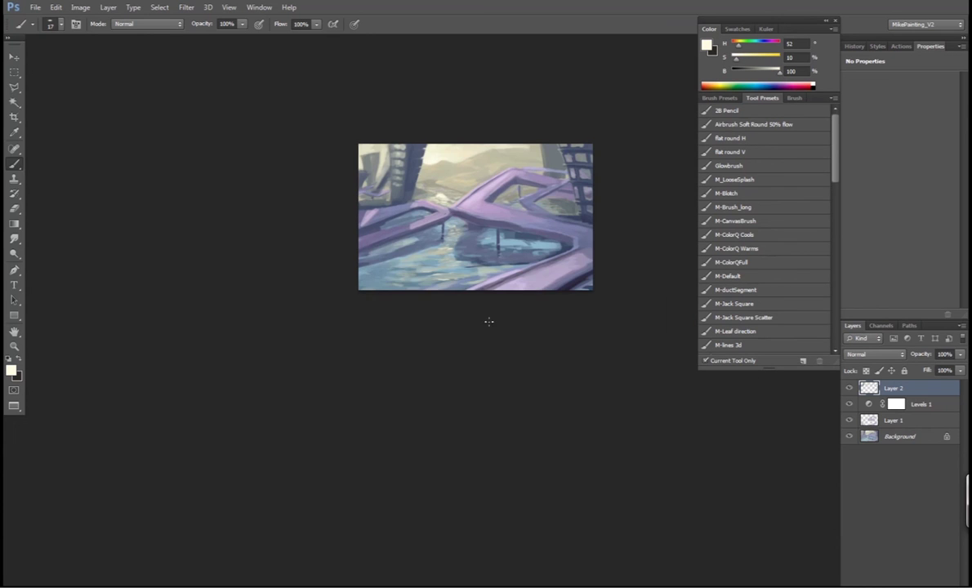
Choose the M-Default brush preset, add a new layer on top and set its blend mode to Lighten
scroll(506, 314, up, 2)
click(727, 276)
key(ctrl+shift+alt+n)
click(874, 353)
click(878, 152)
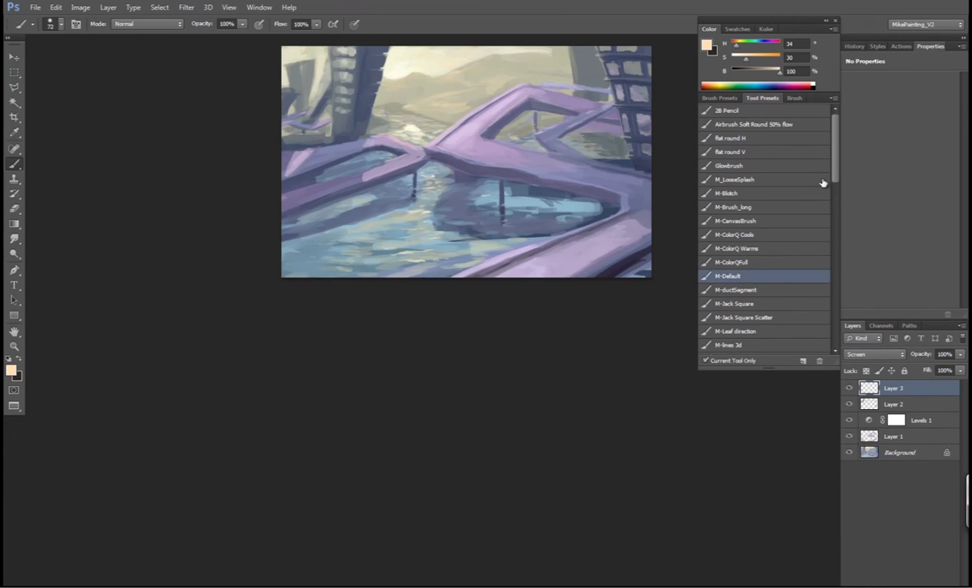
click(898, 353)
click(874, 120)
Glaze a soft warm brown glow over the left trunk and the distant right trunk at low opacity, softening it with the eraser
alt+click(400, 145)
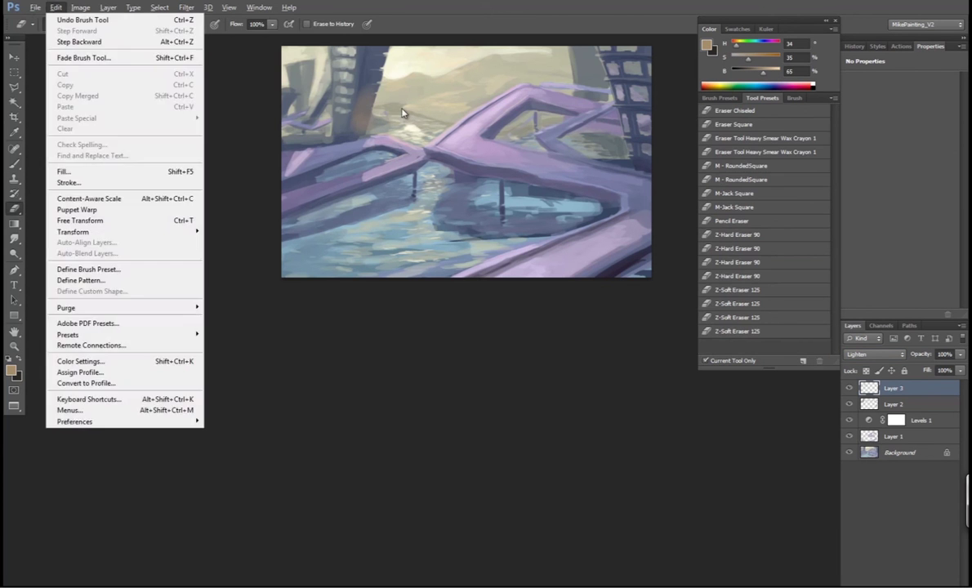
scroll(387, 99, up, 3)
scroll(531, 332, down, 1)
scroll(506, 237, down, 2)
scroll(546, 258, up, 1)
scroll(546, 258, up, 1)
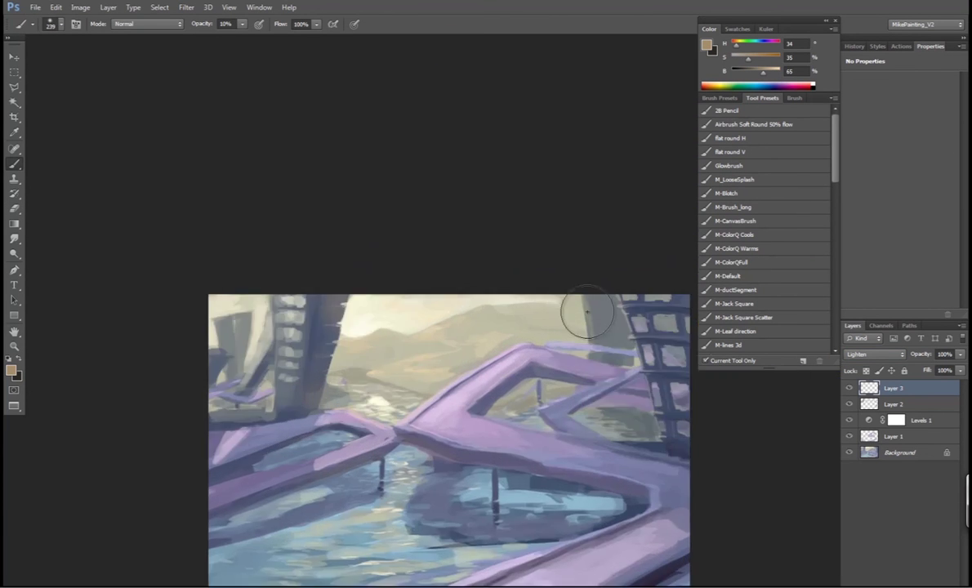
scroll(506, 343, down, 3)
scroll(499, 329, up, 1)
key(e)
scroll(539, 314, down, 1)
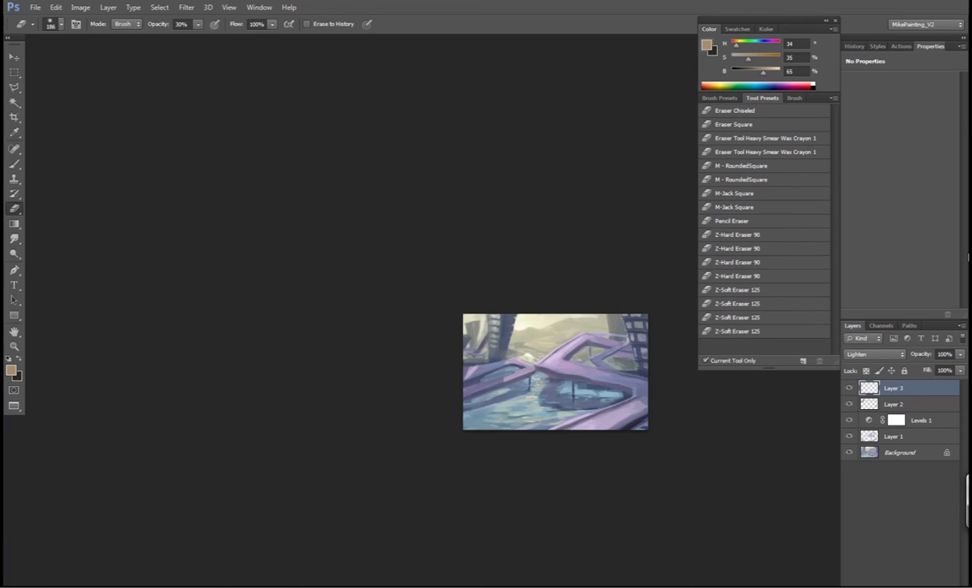
Stamp all visible layers into a new layer and apply a Tilt-Shift blur with a slightly slanted focus band
scroll(649, 375, up, 3)
key(ctrl+alt+shift+e)
click(186, 7)
click(326, 155)
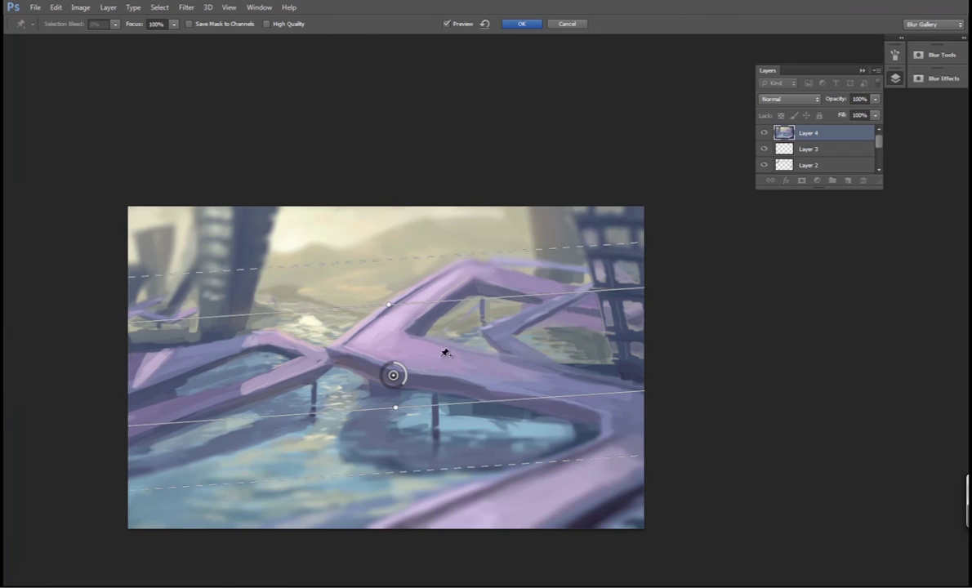
drag(535, 255, 381, 251)
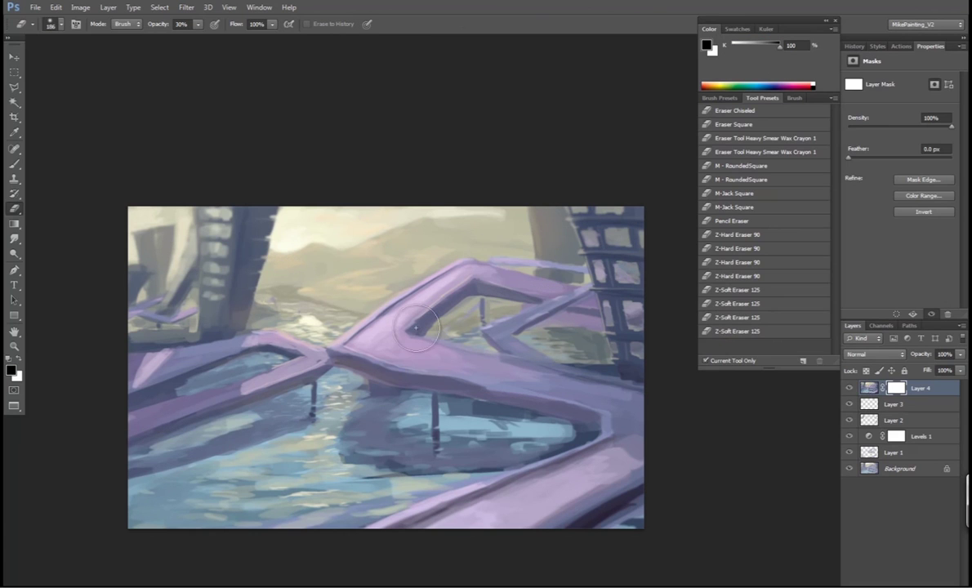
Paint black on the blurred layer's mask with a smaller soft brush at 30% opacity to bring back sharp areas
key(bracketleft)
key(bracketleft)
key(bracketleft)
key(bracketleft)
key(bracketleft)
key(b)
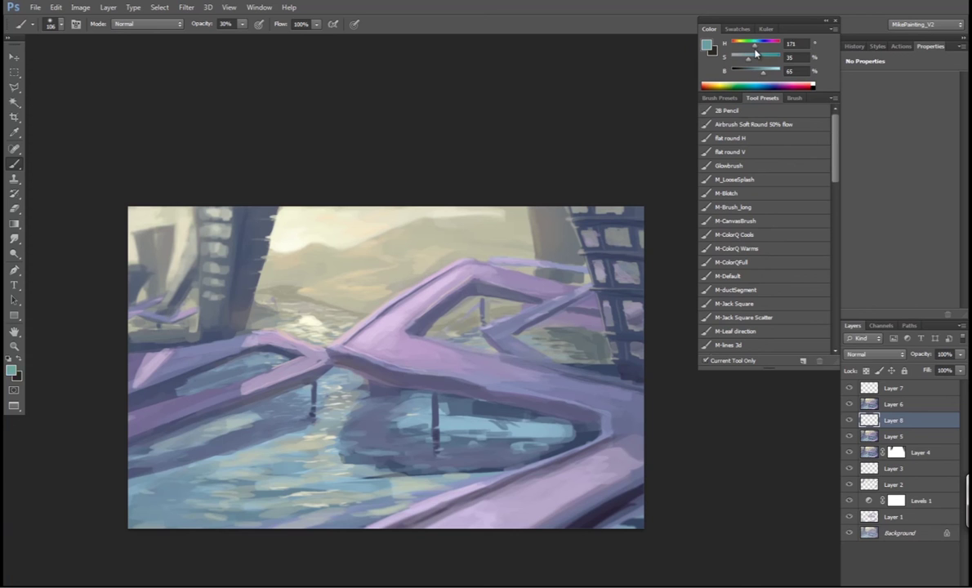
Tint the two stamped copies cyan and magenta by merging colour-filled layers into them, and set both to Lighten
key(ctrl+e)
drag(755, 53, 773, 51)
key(alt+BackSpace)
key(shift+alt+g)
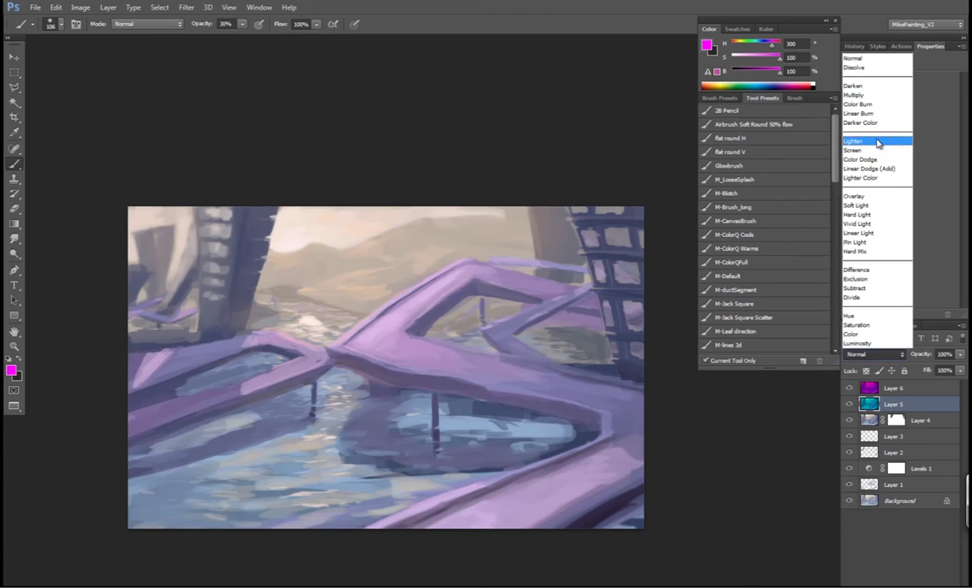
key(ctrl+e)
Nudge the magenta copy for a slight colour-fringe offset and brush over the left root near the crossing
key(v)
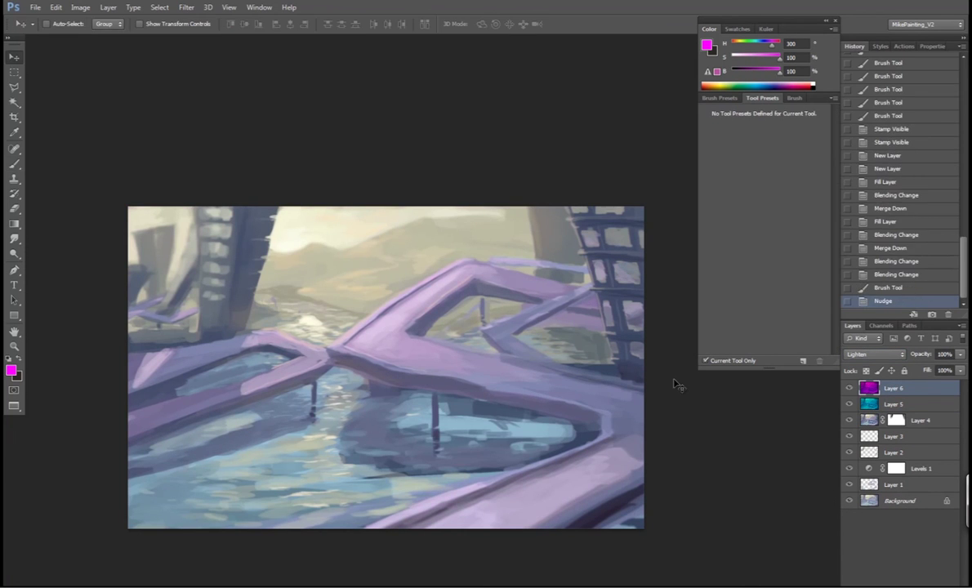
key(b)
mouse_move(347, 337)
mouse_down()
mouse_move(384, 321)
mouse_move(401, 347)
mouse_move(311, 360)
mouse_up()
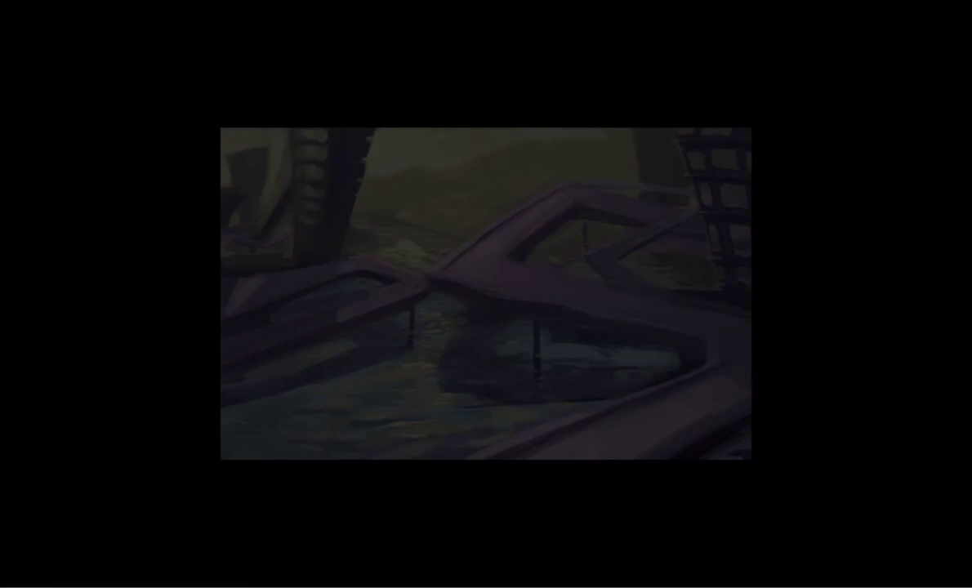